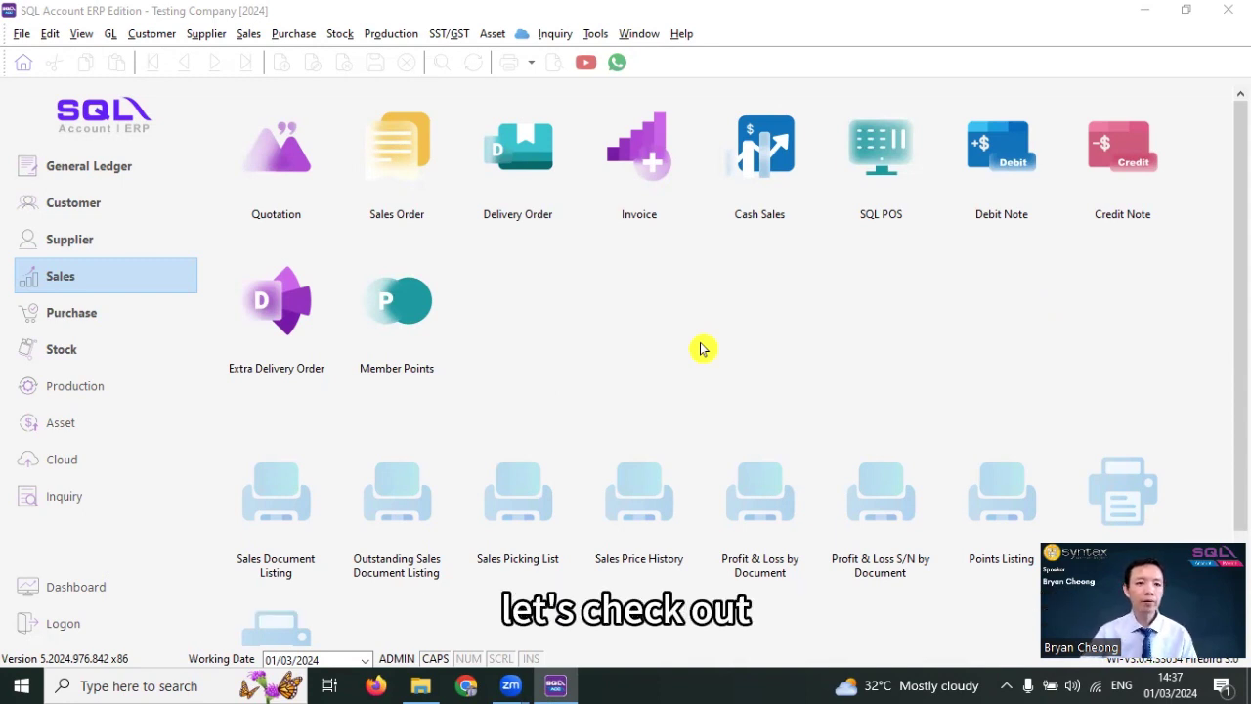
click(454, 41)
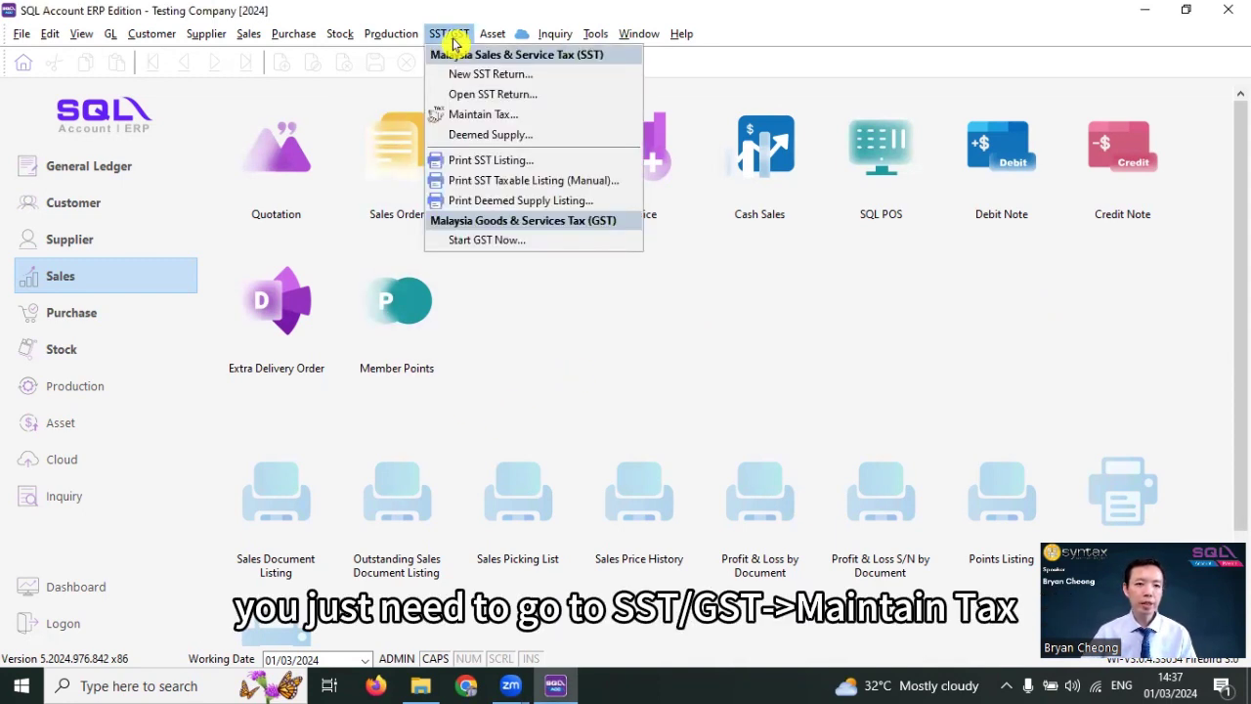
click(465, 113)
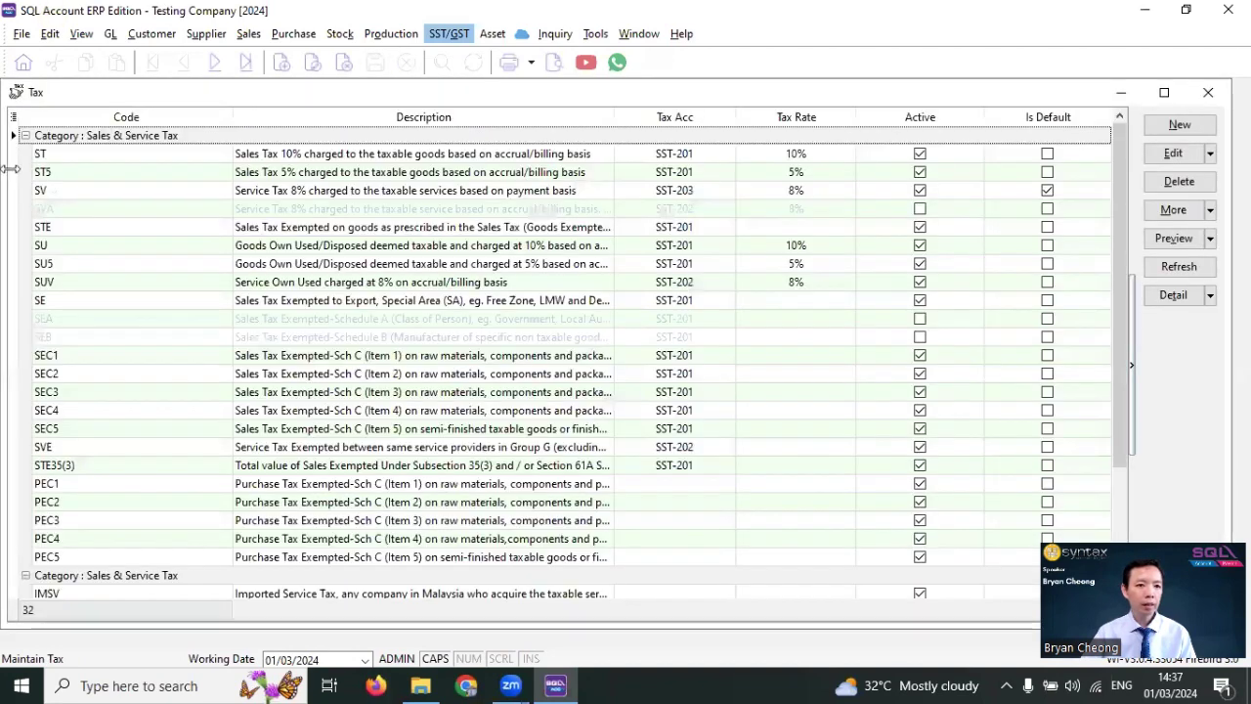
click(62, 191)
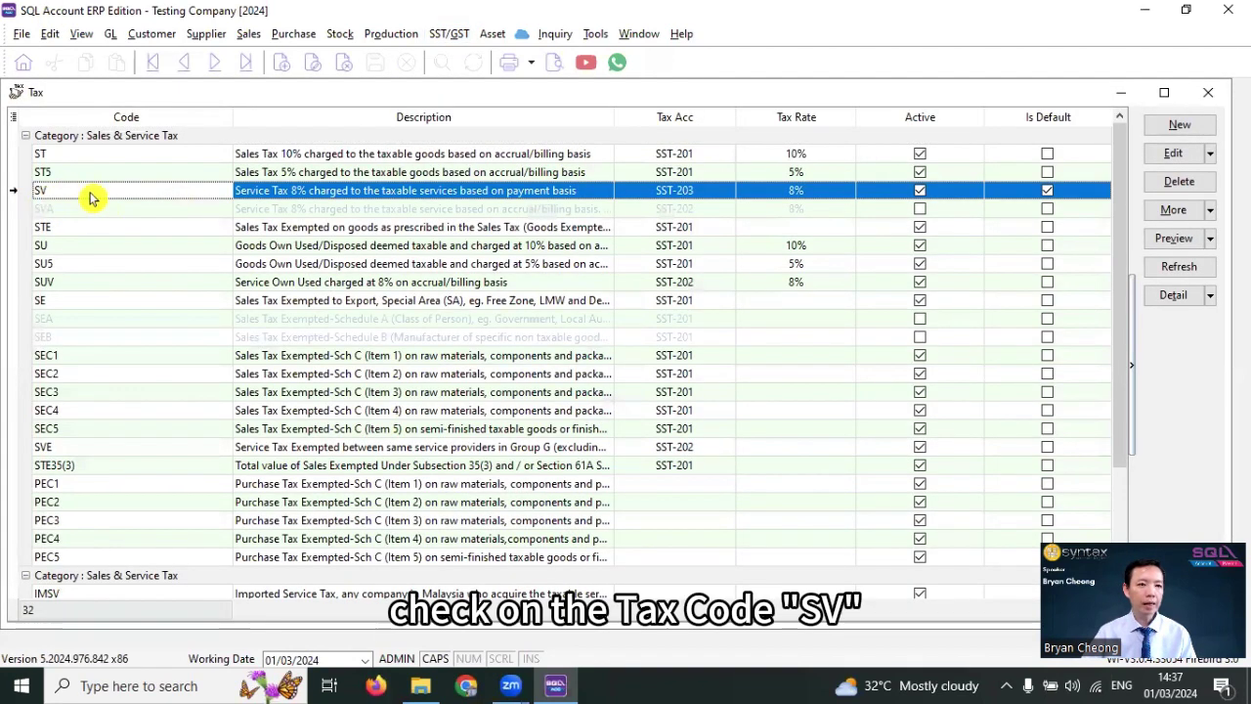
click(995, 195)
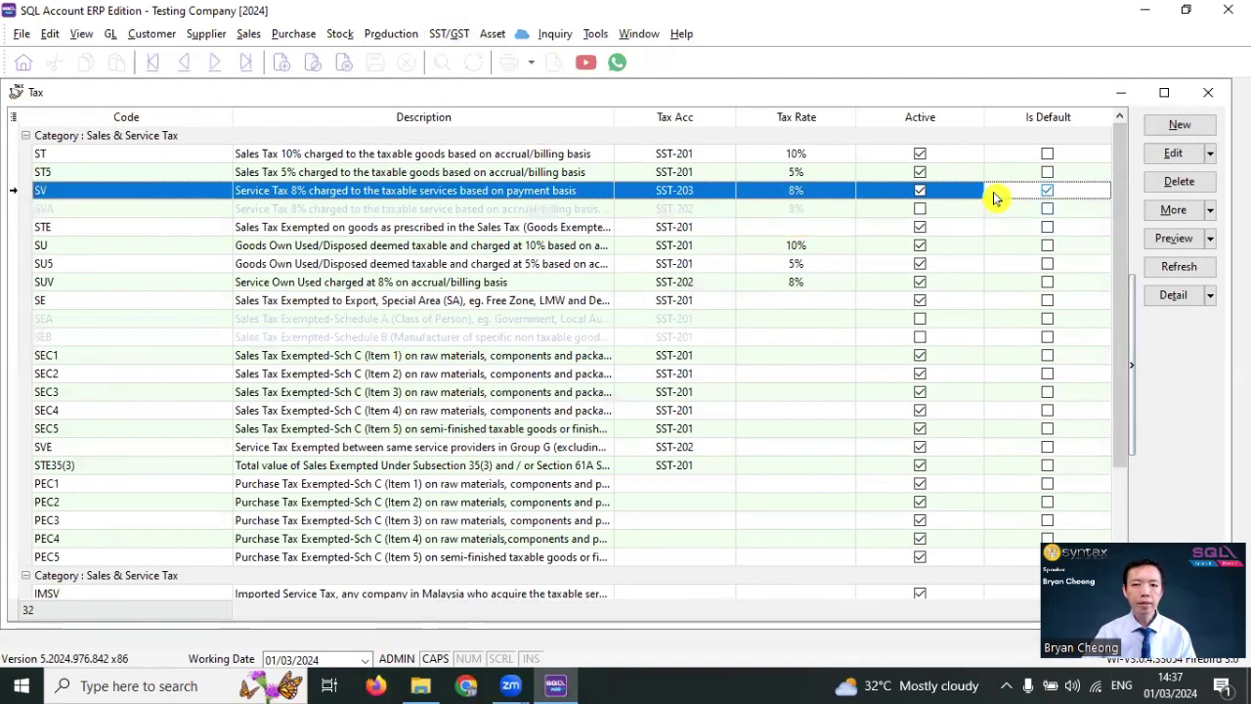
double_click(996, 195)
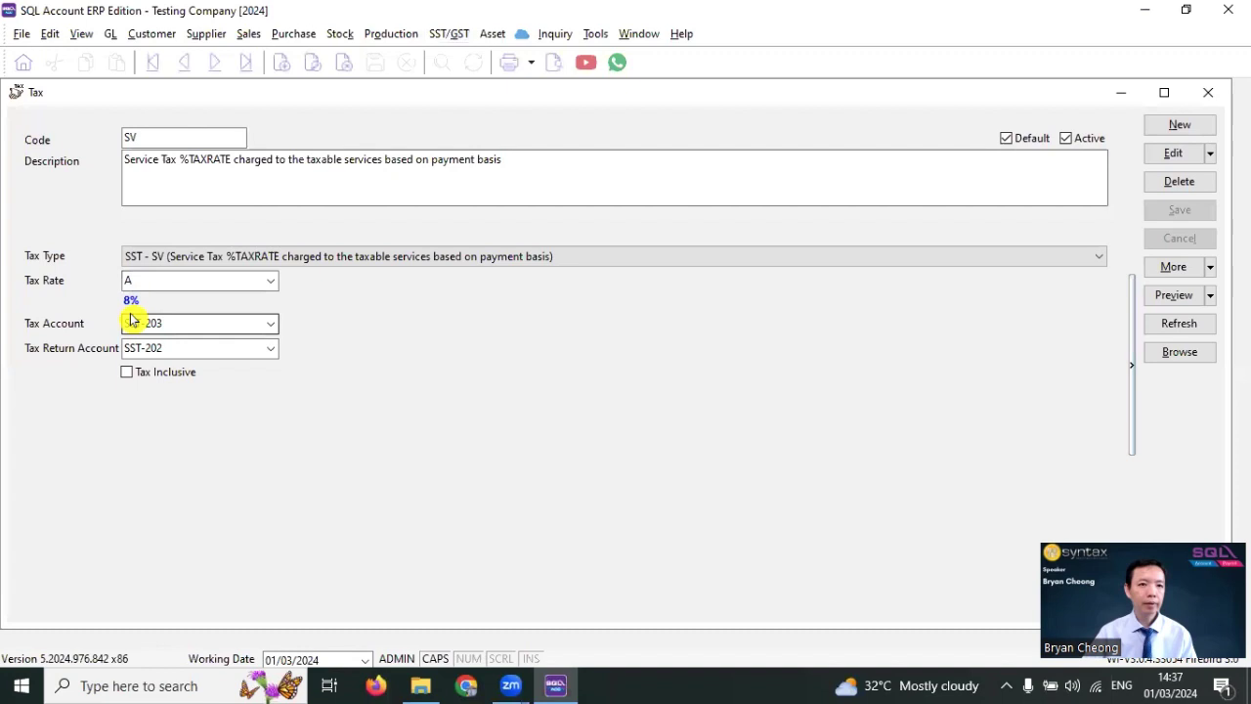
click(247, 33)
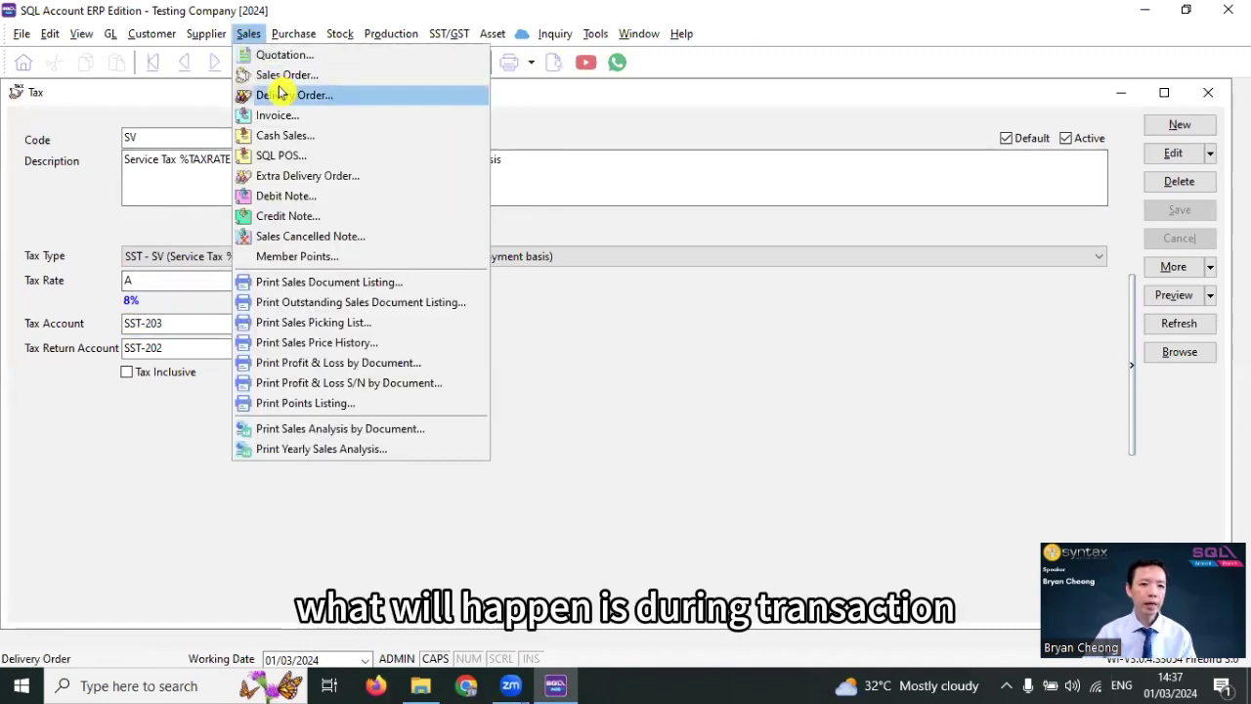
click(279, 115)
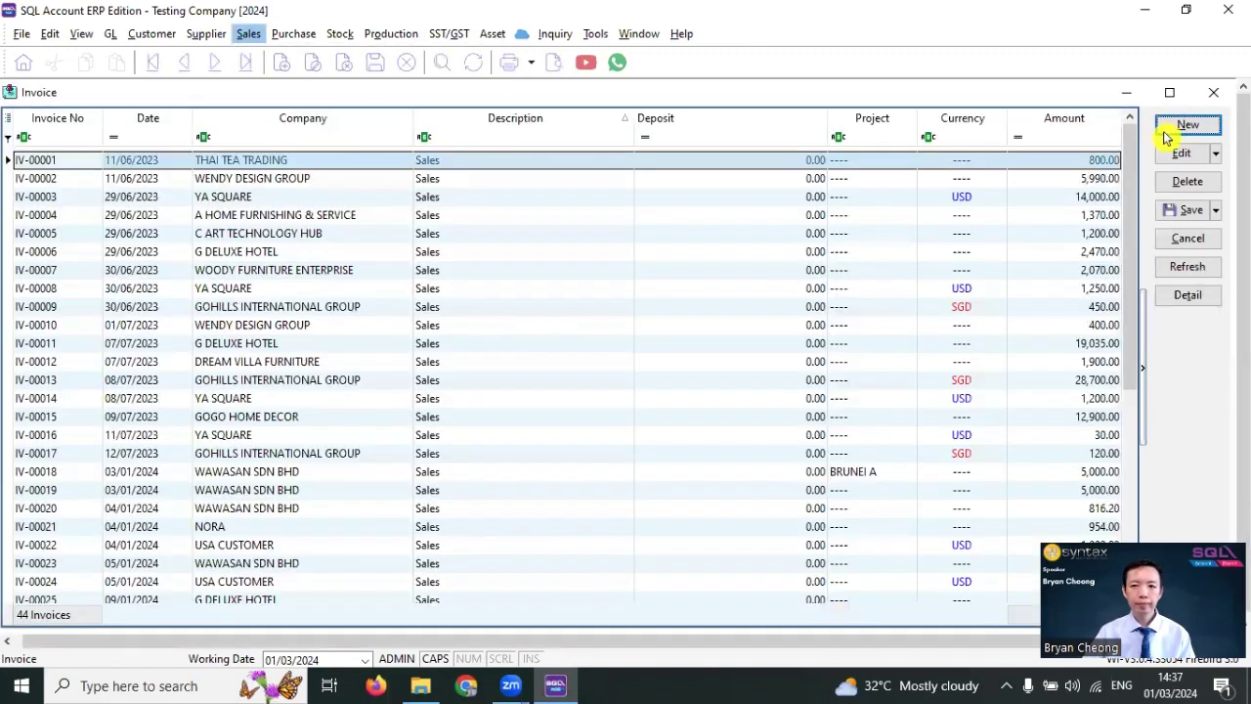
click(1165, 133)
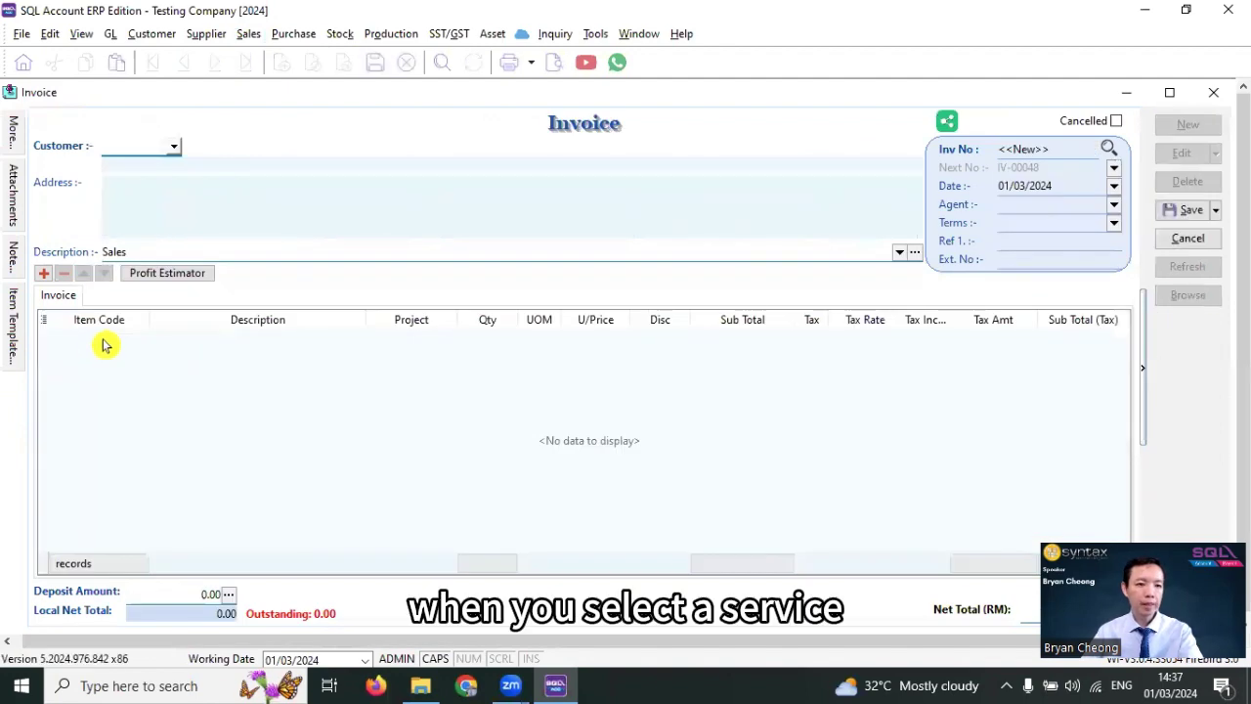
click(105, 344)
text(SER)
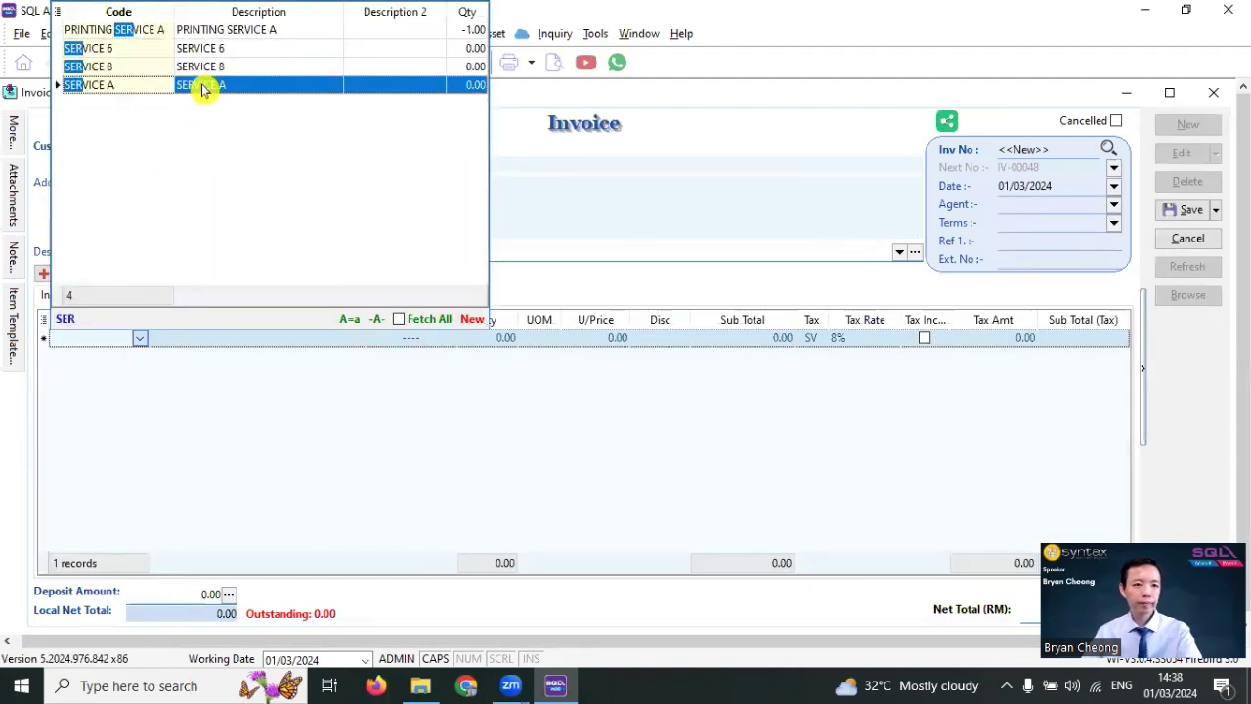
click(215, 74)
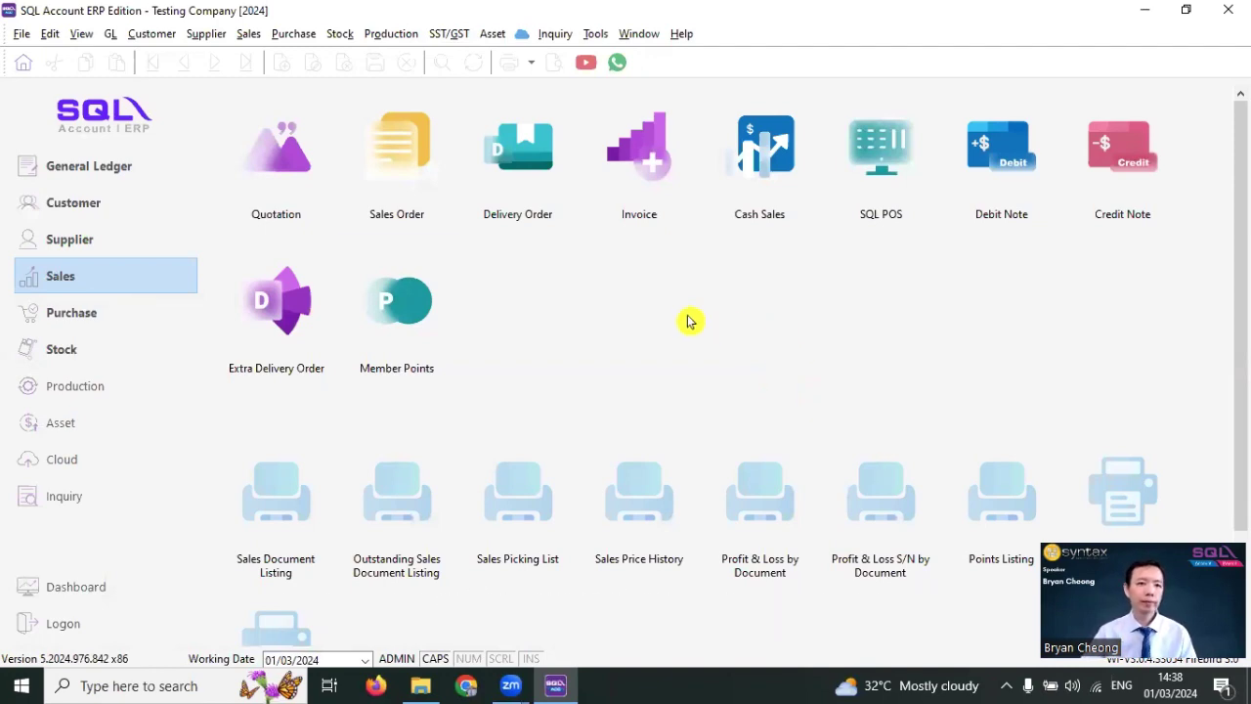
Replace the SV tax code's Tax Rate A with 6%, save it, and close the tax code.
click(450, 35)
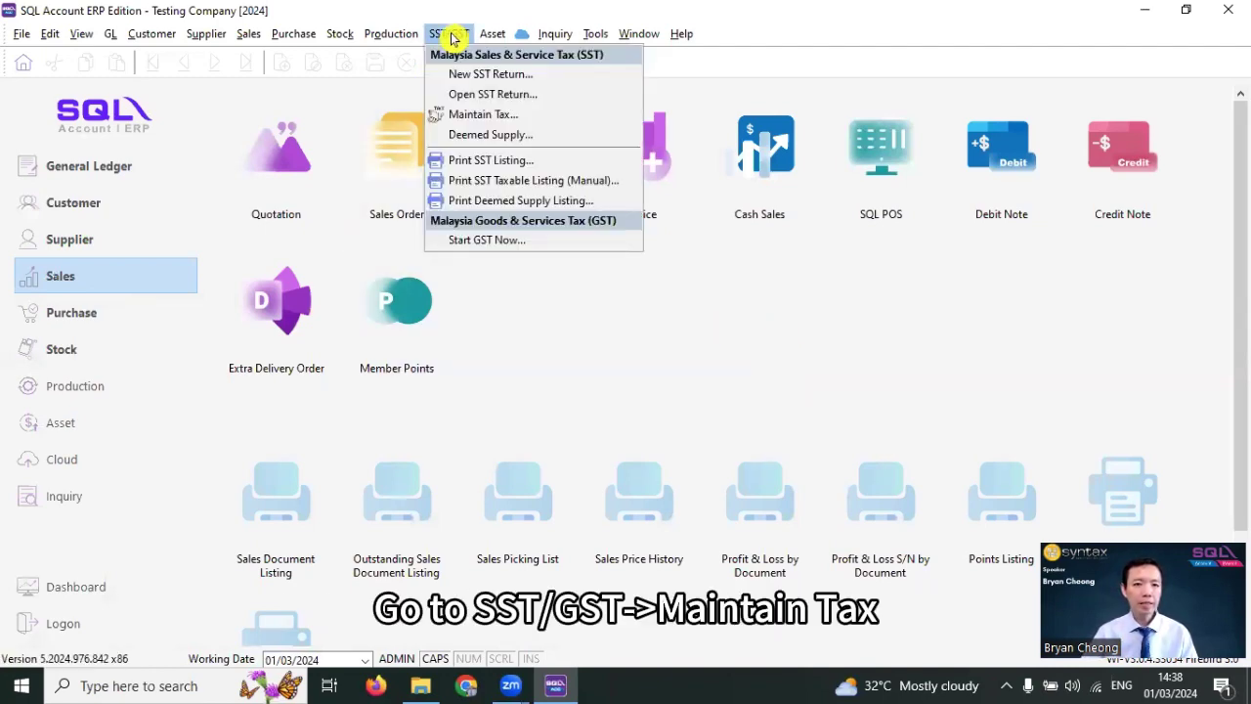
click(460, 113)
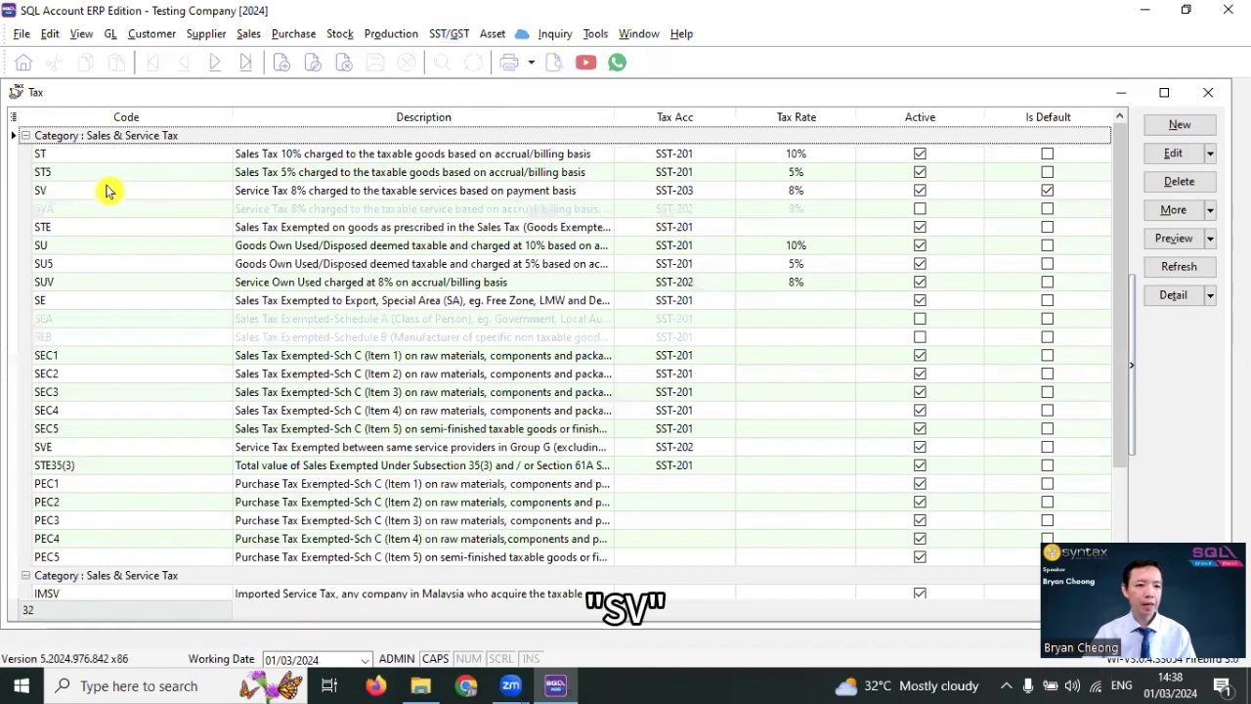
double_click(104, 190)
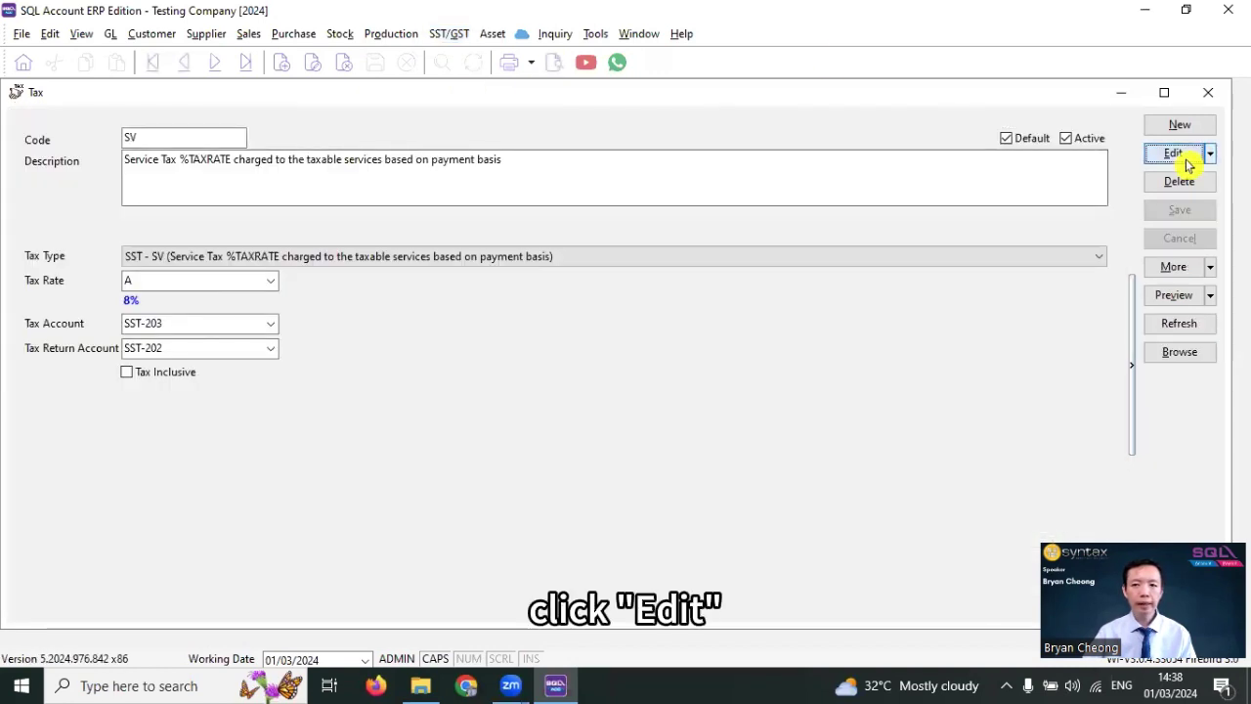
click(1173, 154)
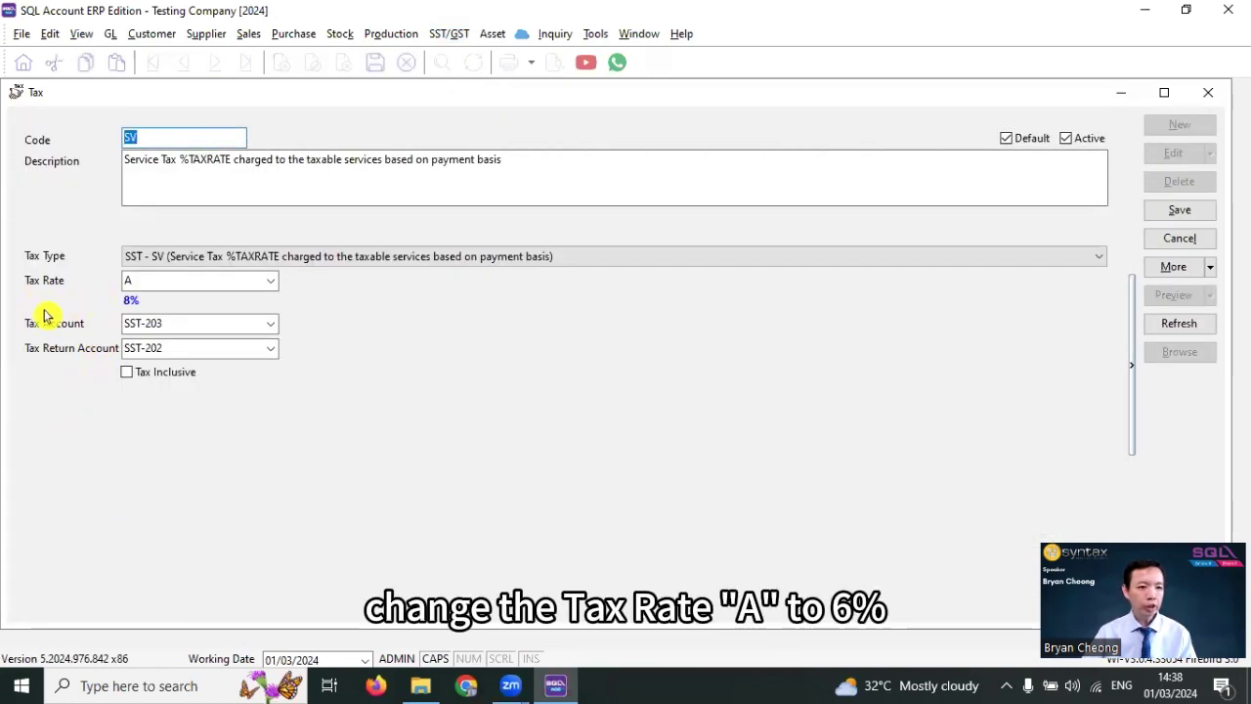
click(144, 281)
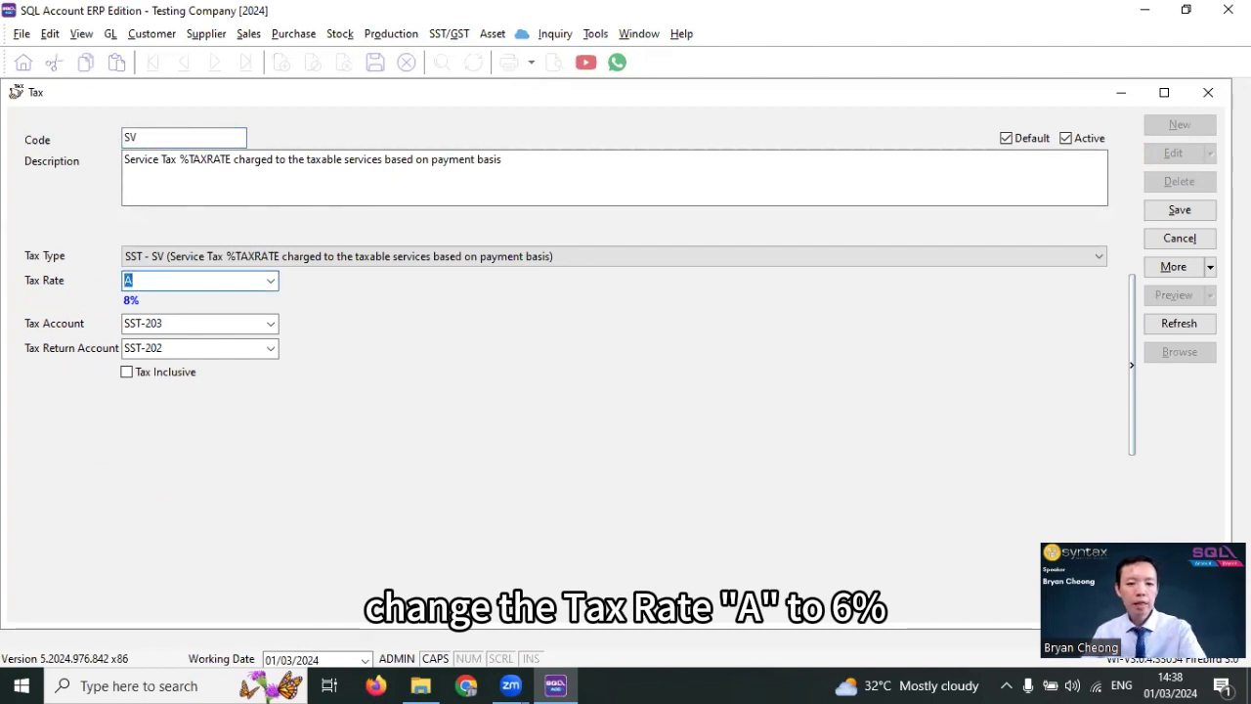
text(6%)
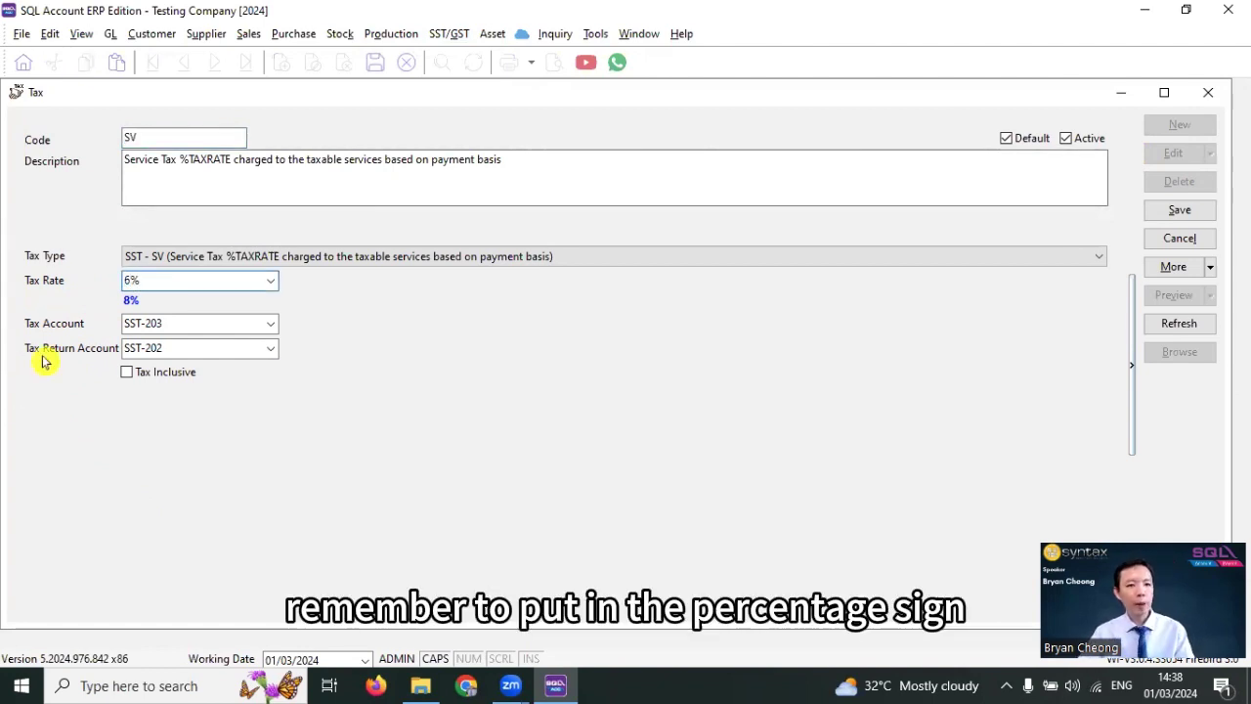
click(1189, 213)
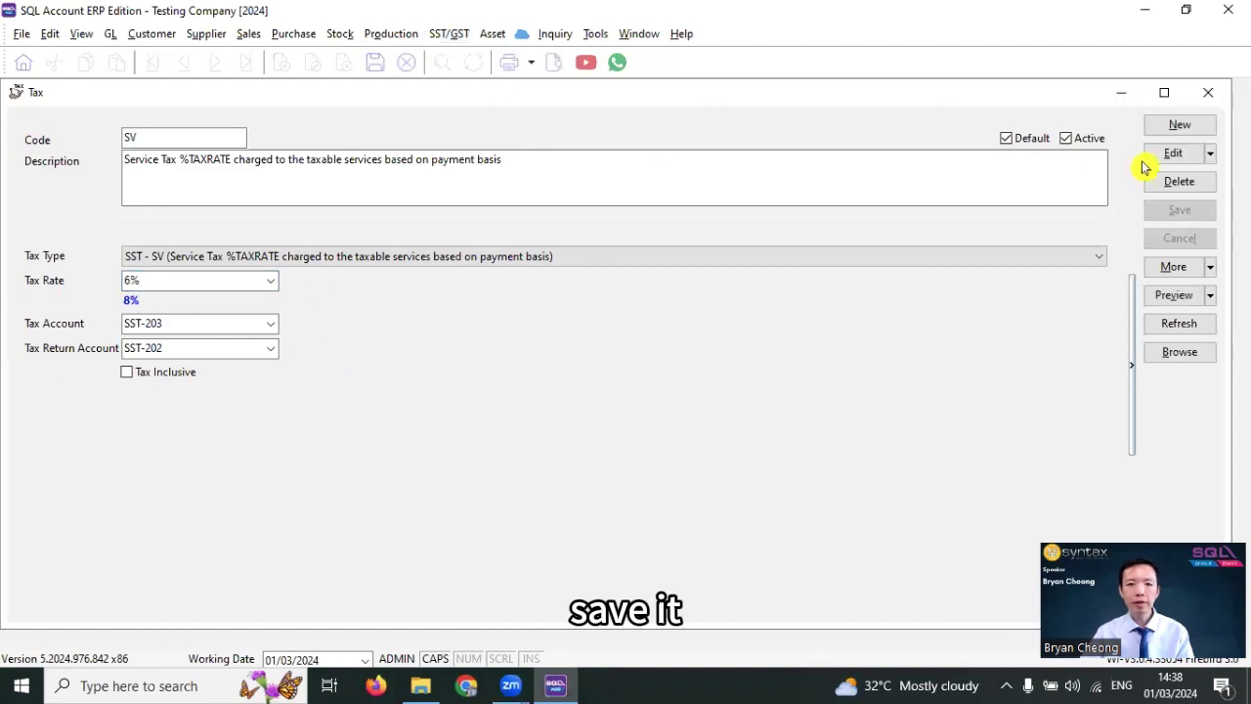
click(1200, 98)
click(249, 35)
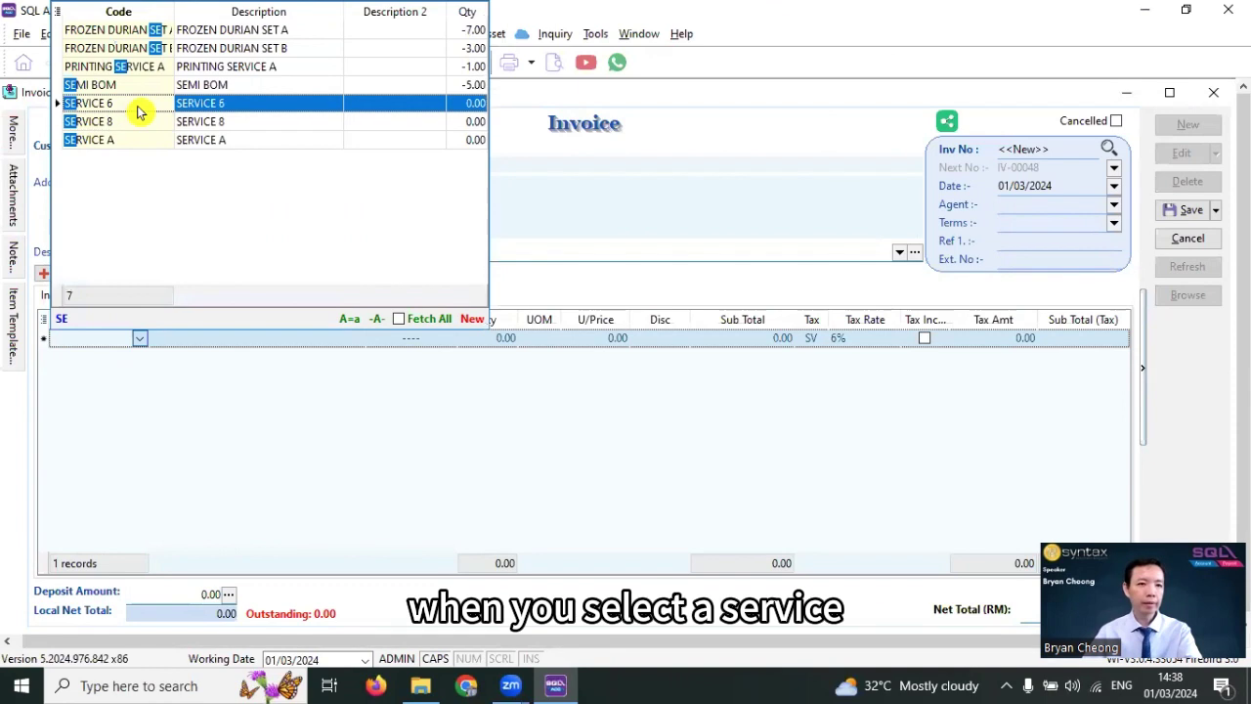
click(133, 122)
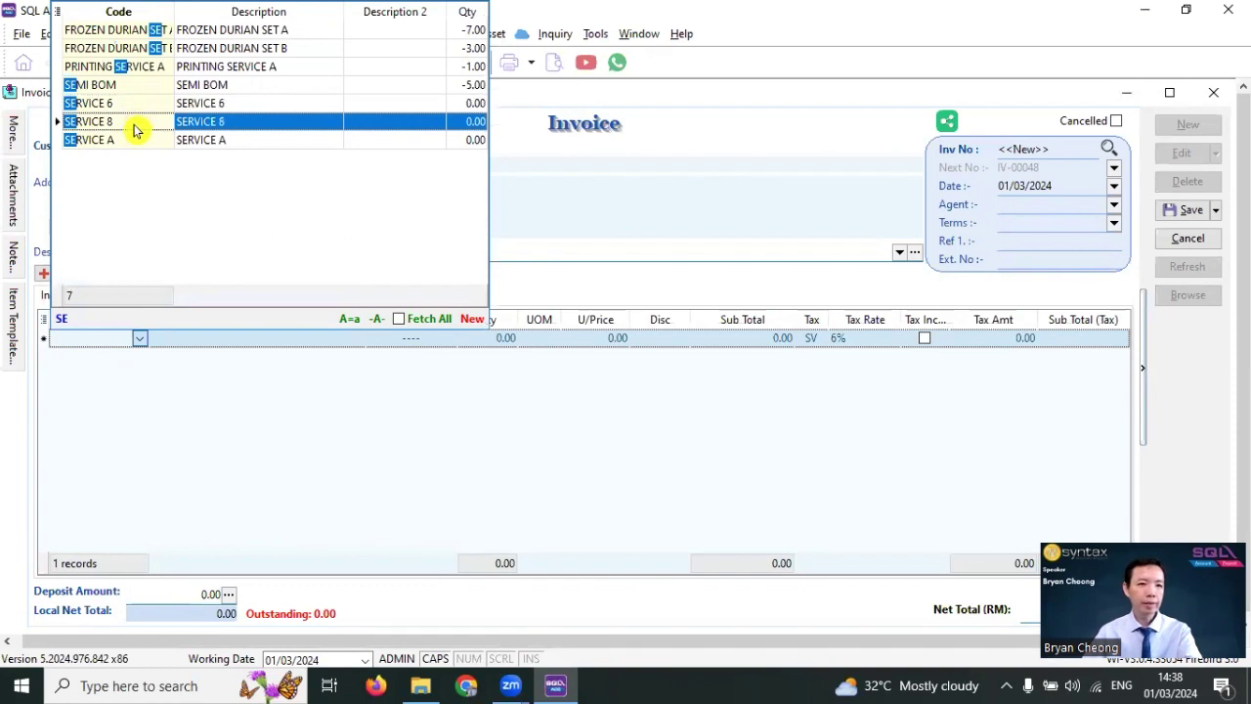
key(Return)
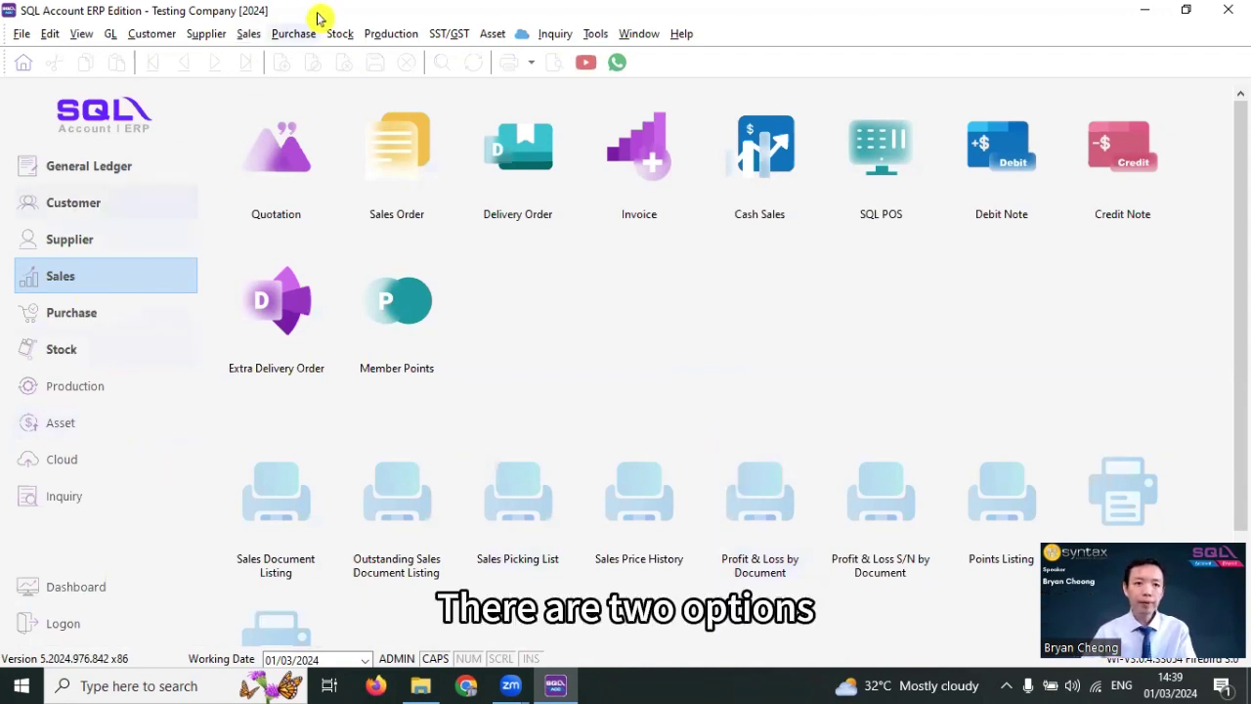
Open the SV tax code for editing and reset its Tax Rate to A.
click(437, 39)
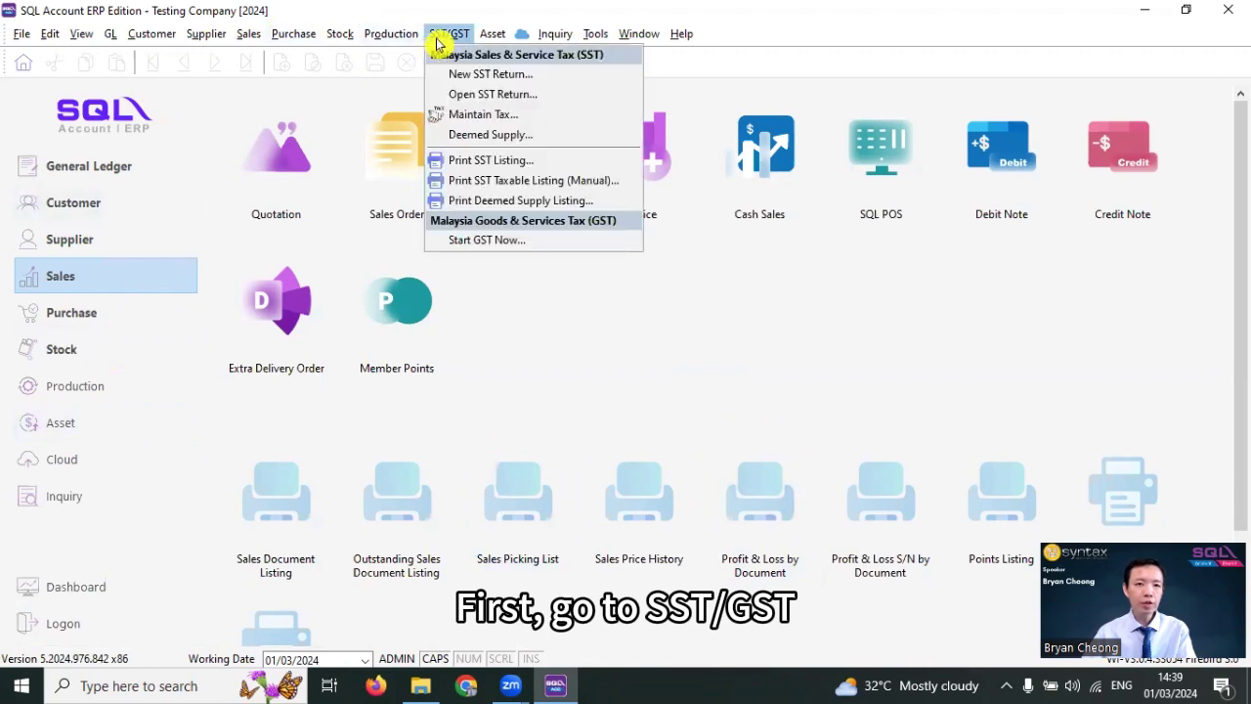
click(455, 115)
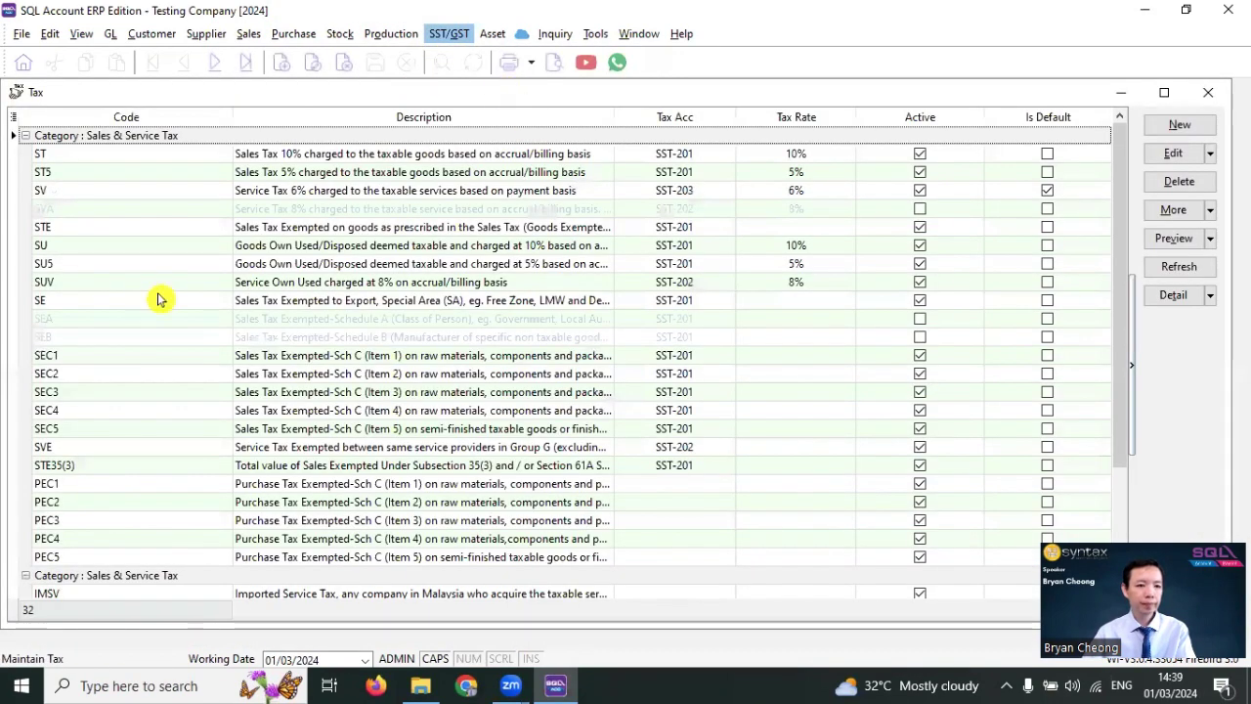
click(89, 190)
click(1169, 153)
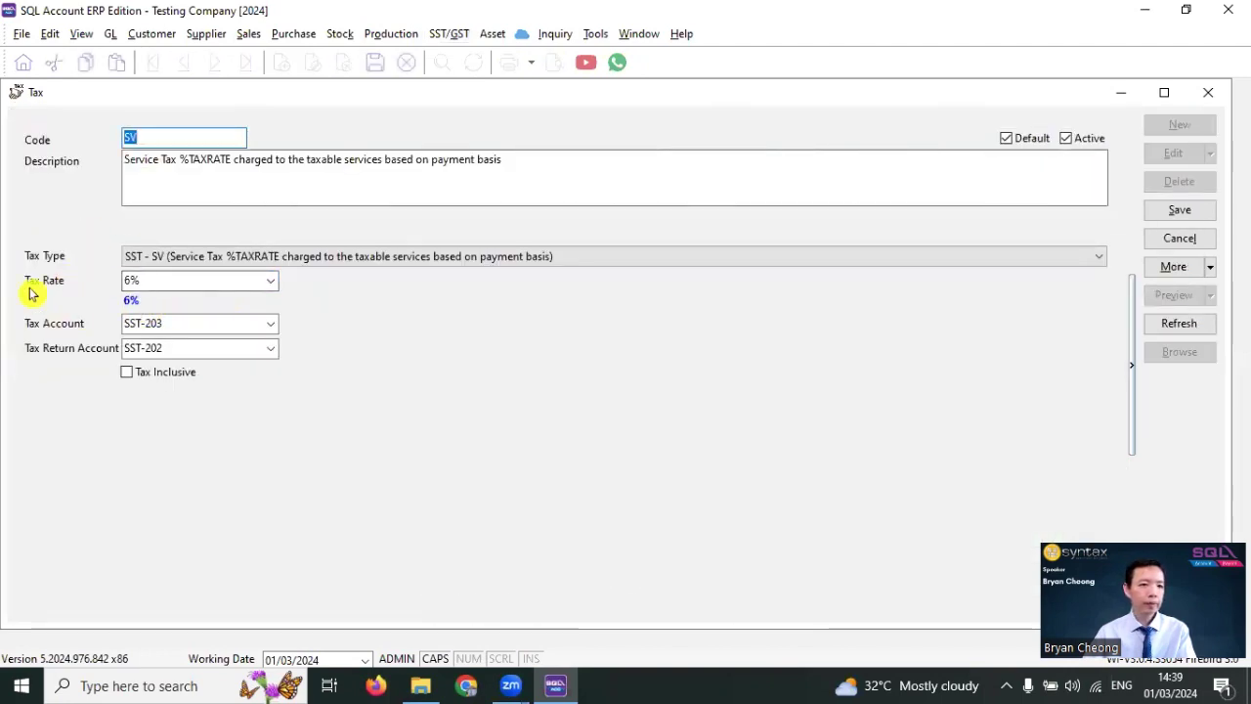
click(41, 276)
text(A)
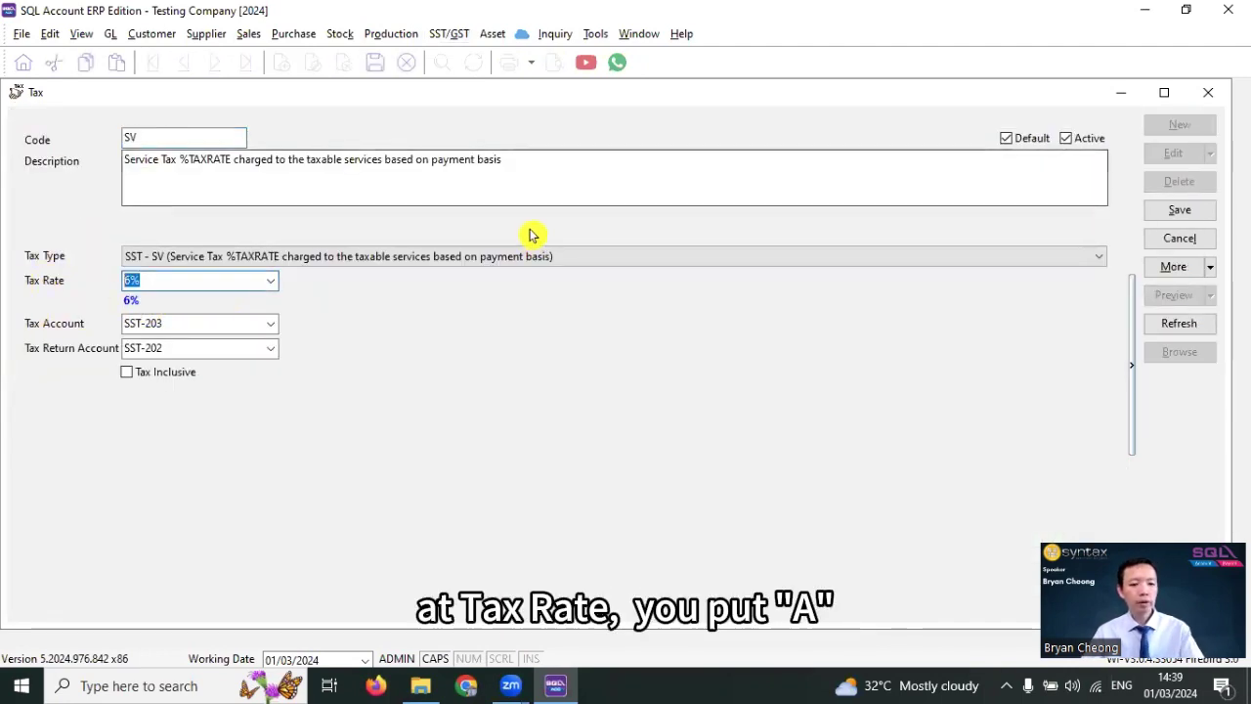
Add a 6% row to SV's rate list, making it 'A;6%', and save.
click(271, 282)
click(131, 402)
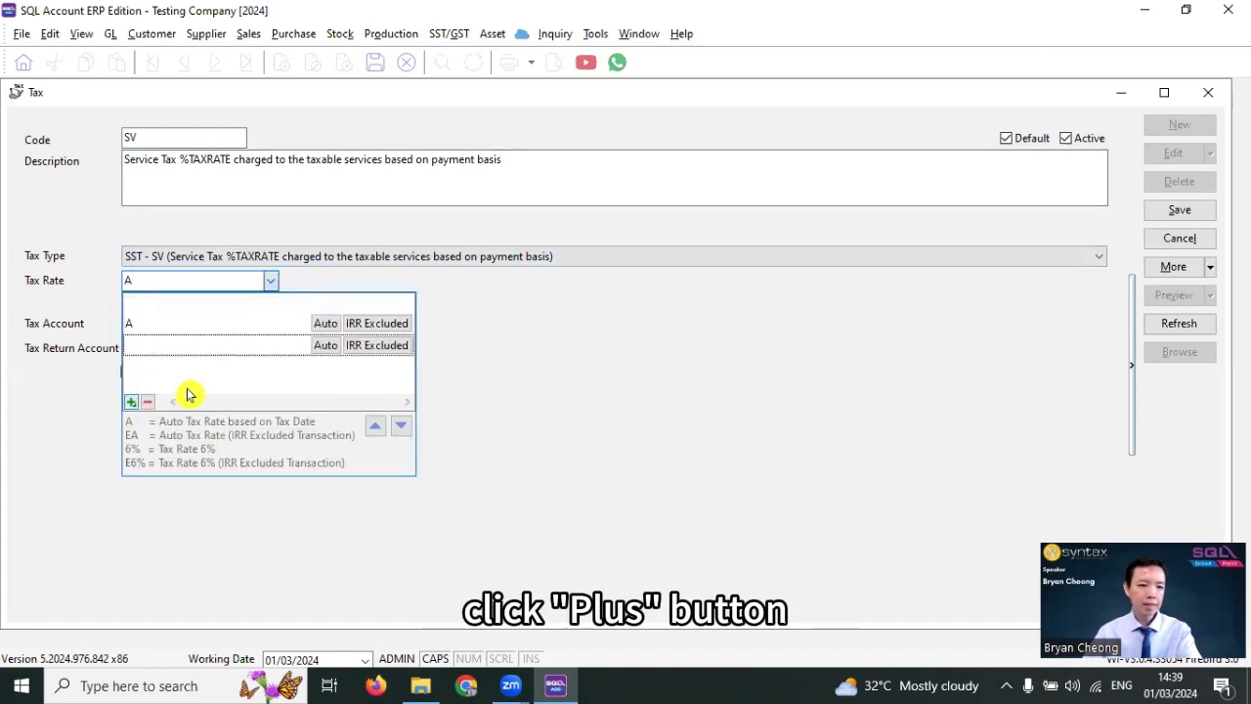
click(210, 348)
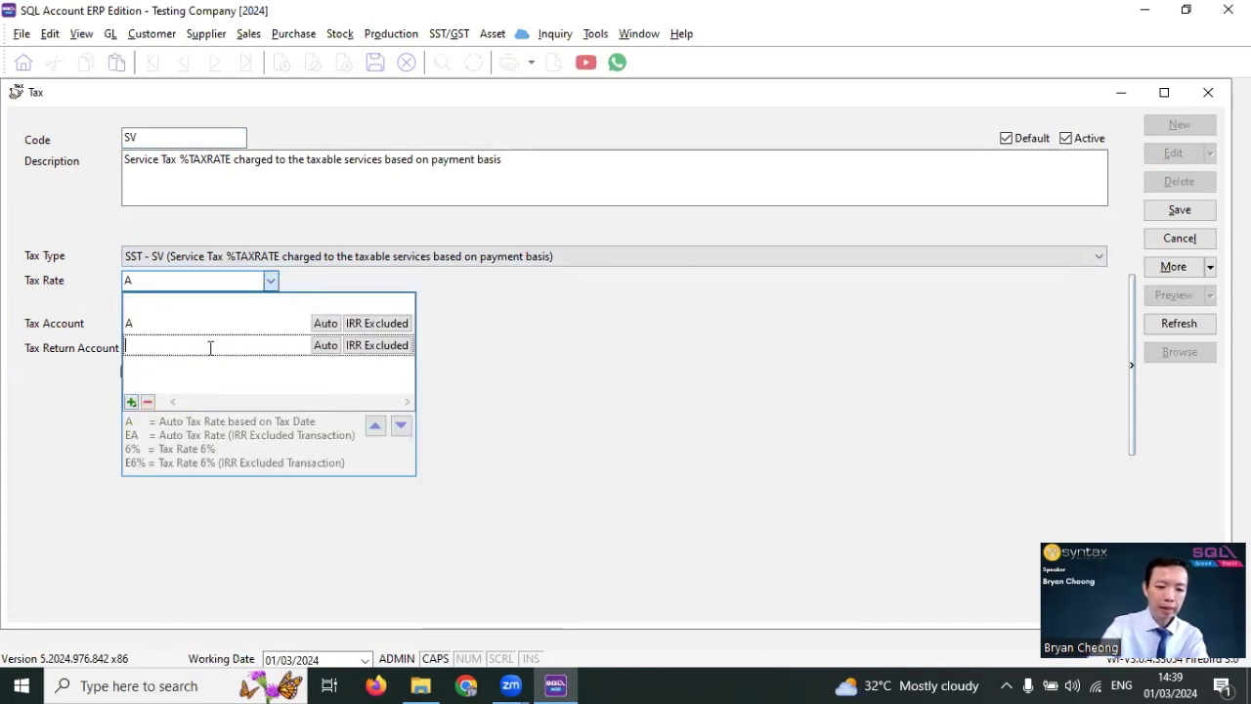
text(6%)
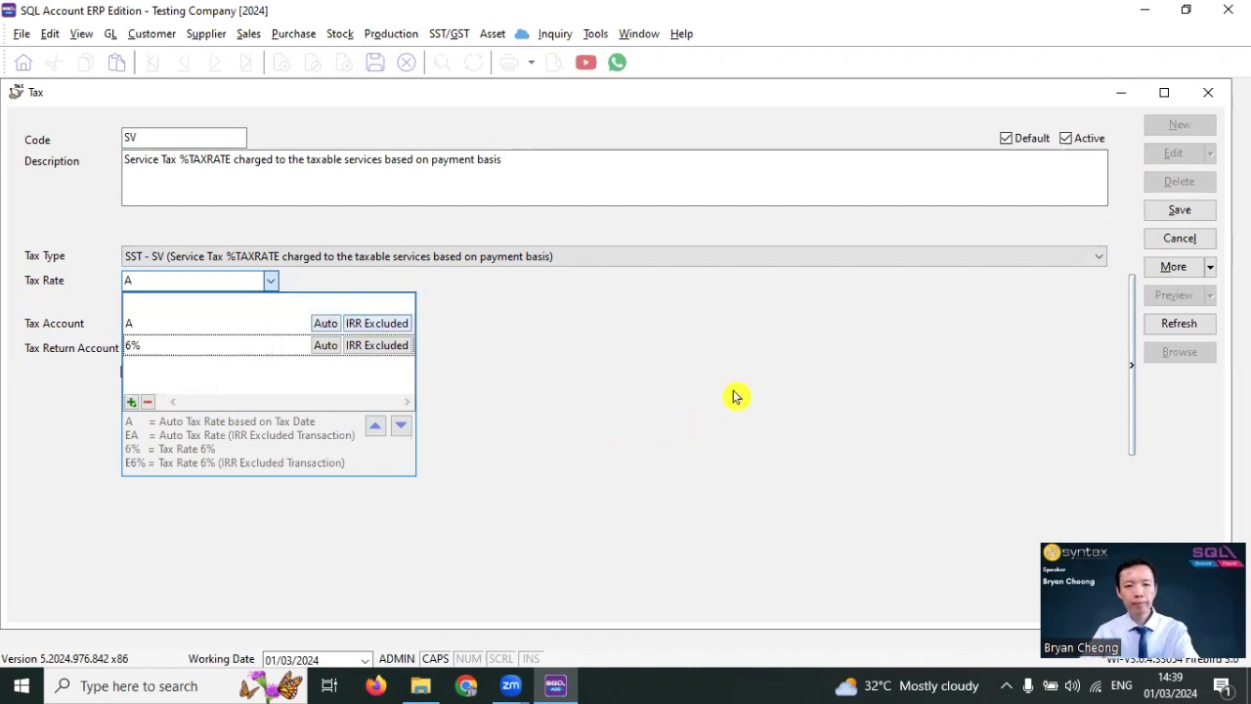
click(1173, 208)
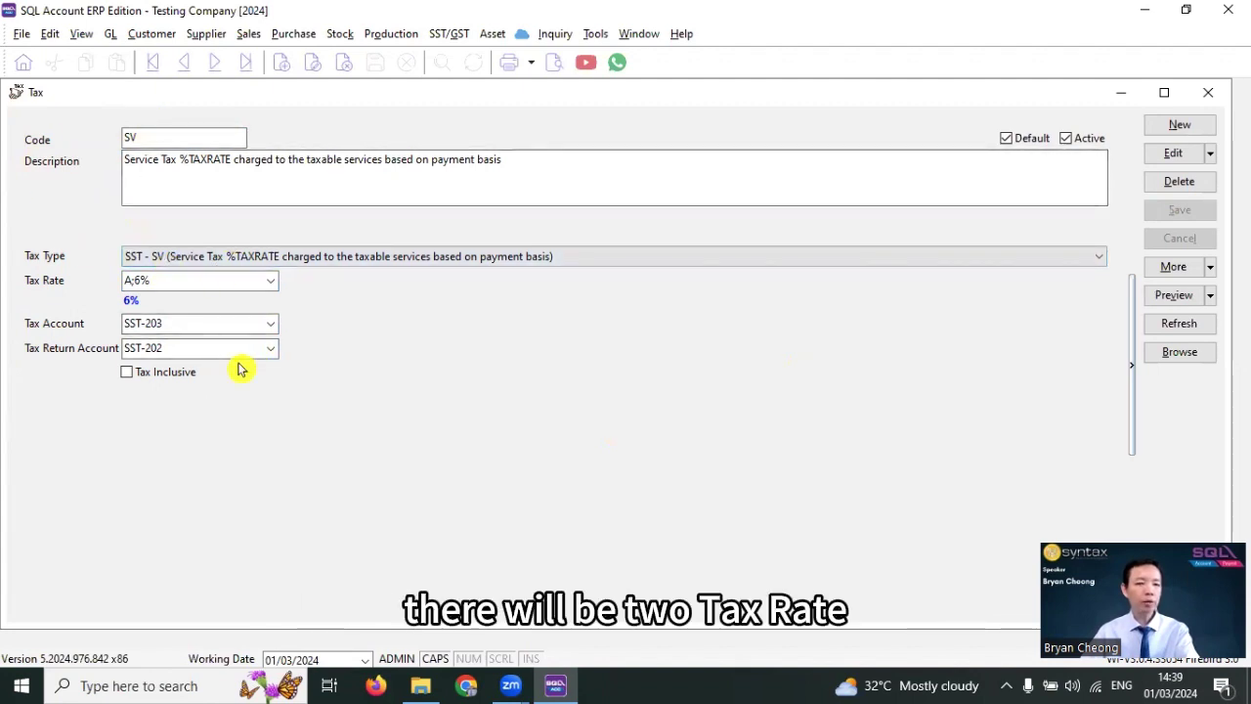
Close the tax code and start a new invoice with a SERVICE 8 item line.
click(1209, 94)
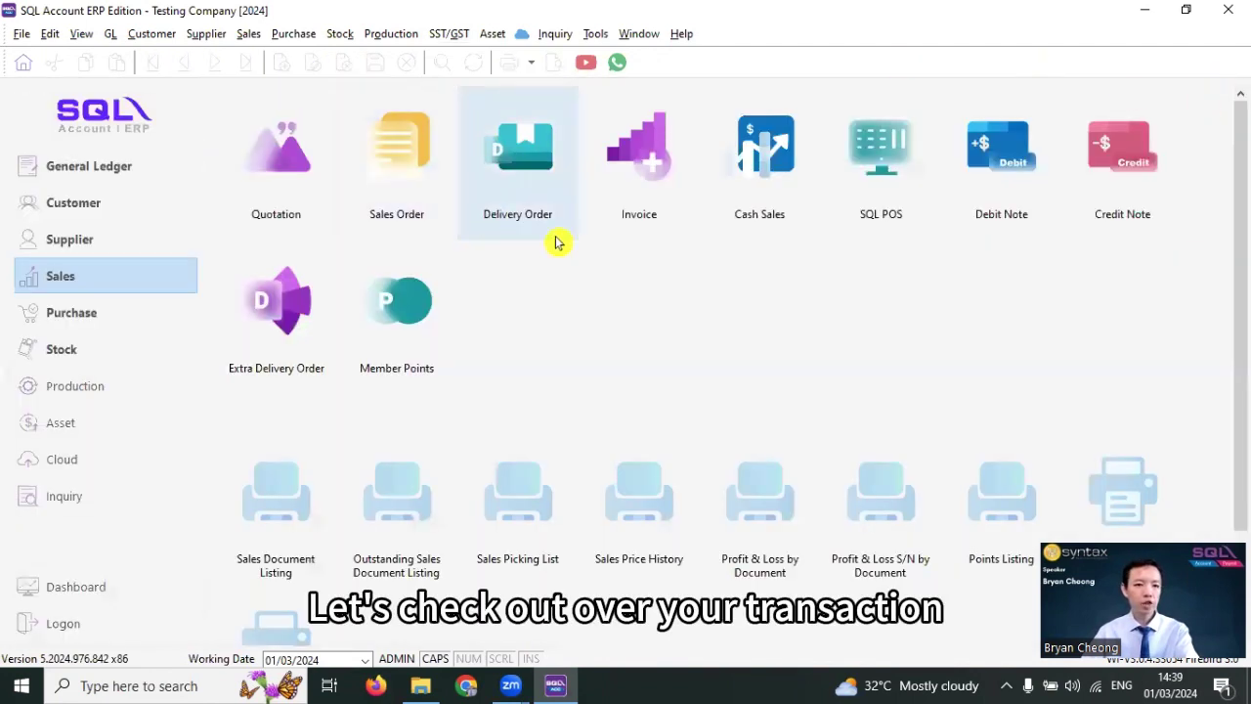
click(637, 157)
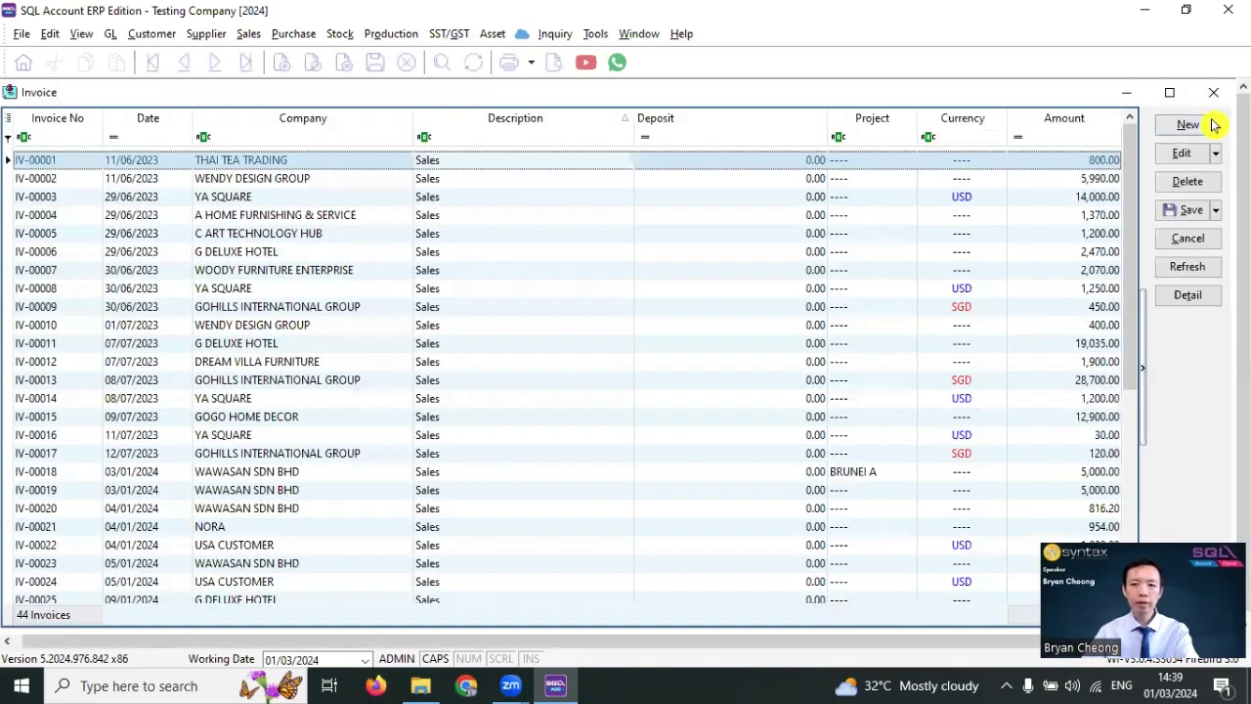
click(1210, 126)
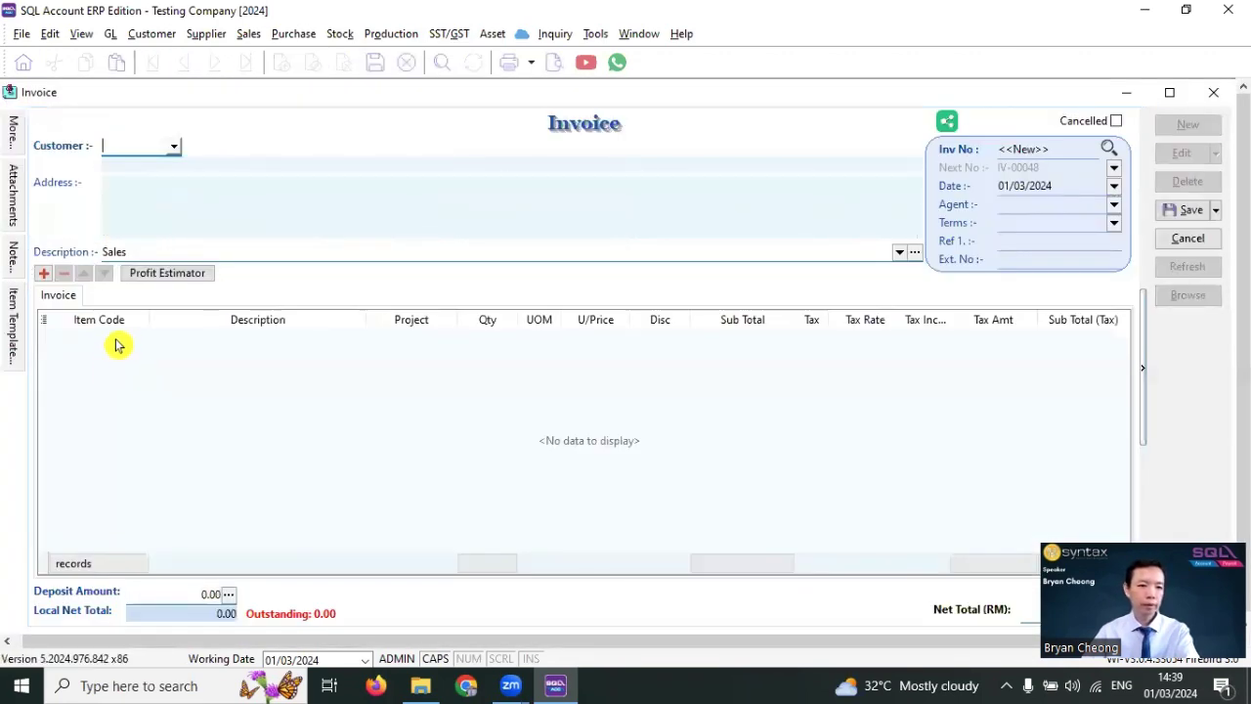
click(115, 344)
text(SER)
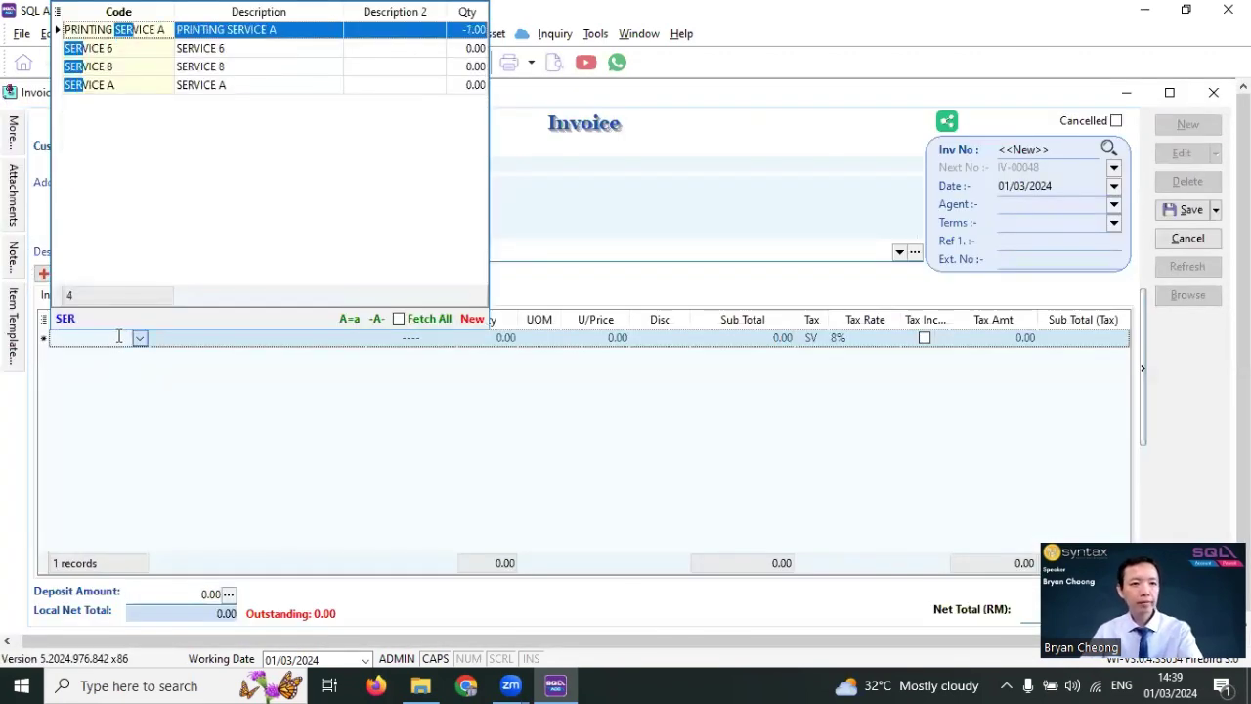
click(231, 68)
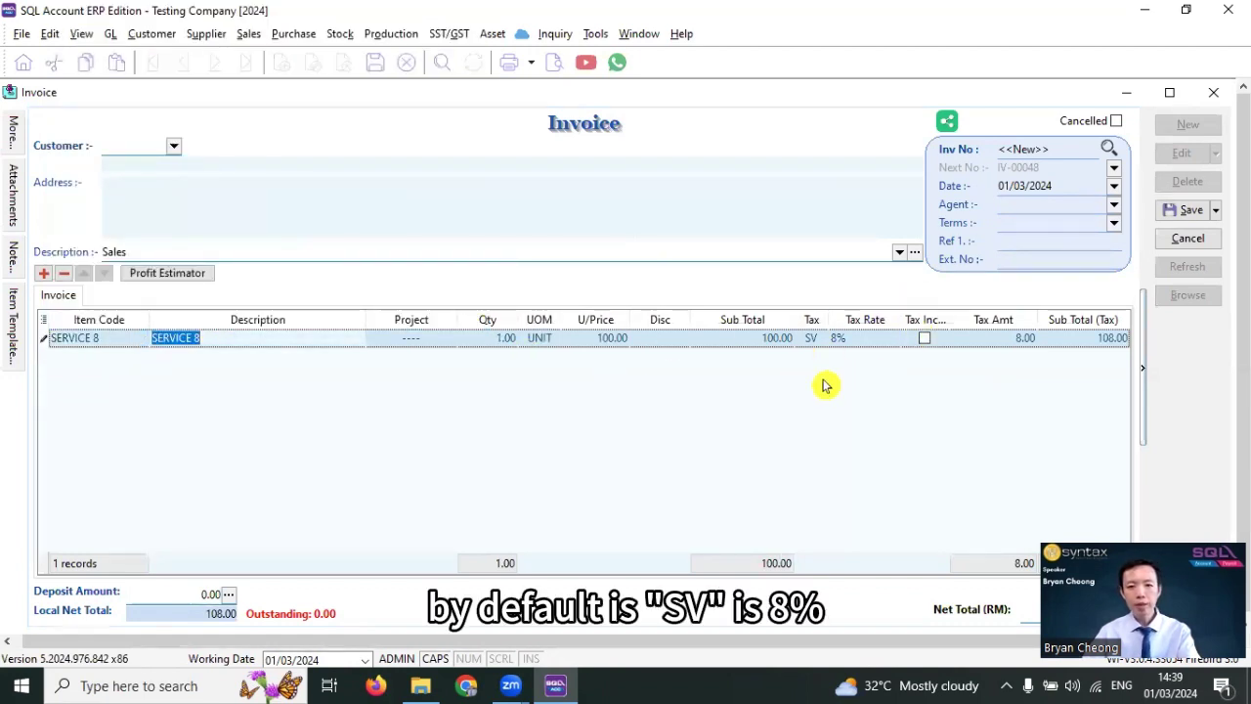
Change the SERVICE 8 line's tax rate from 8% to 6%, totalling 106.00.
click(883, 342)
click(890, 340)
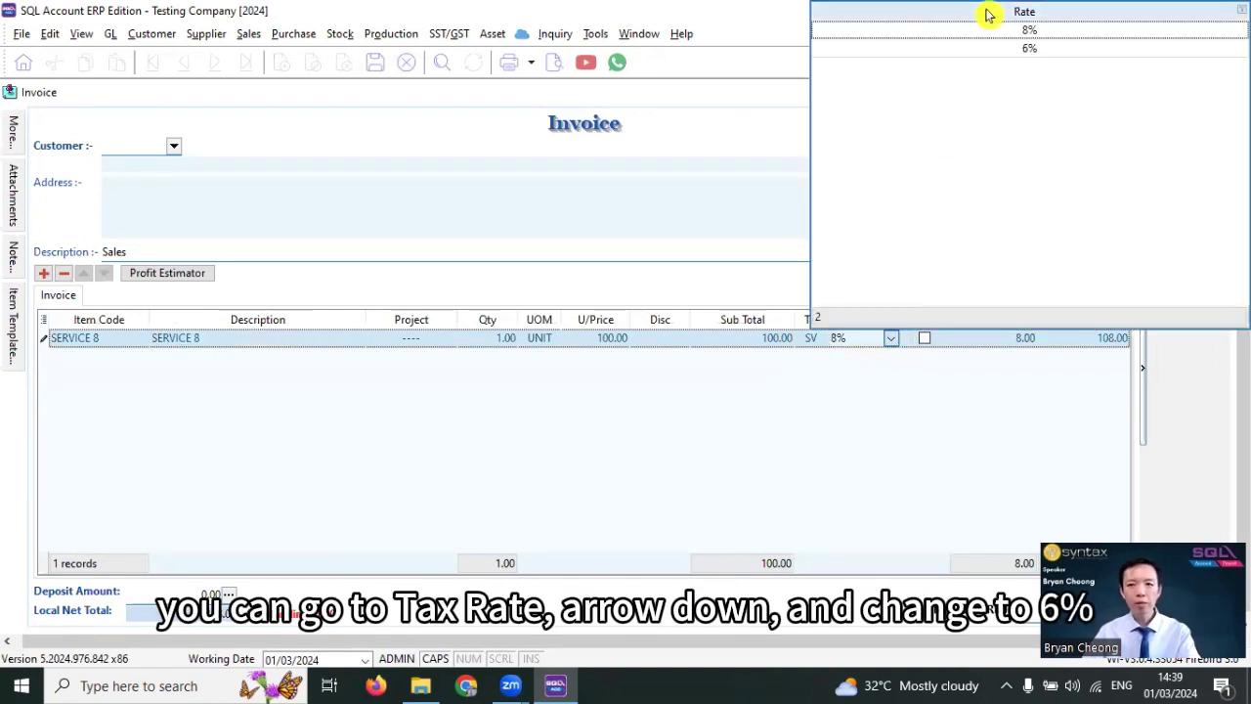
click(977, 49)
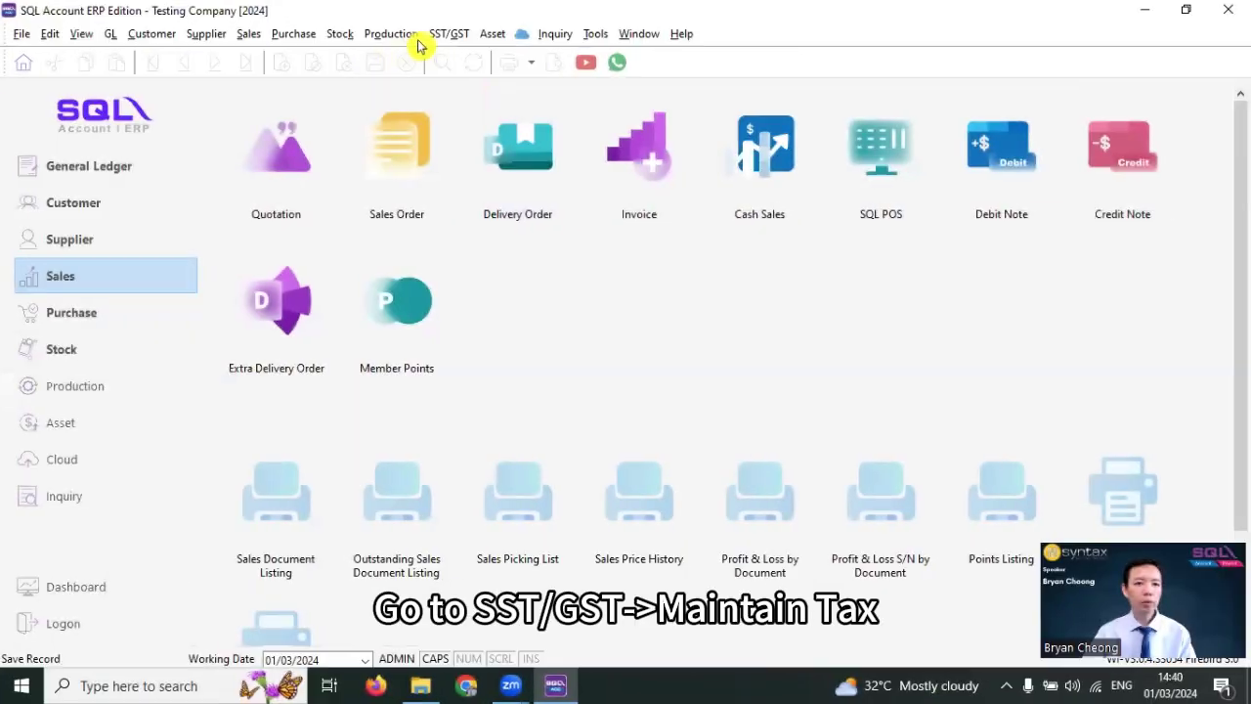
click(449, 33)
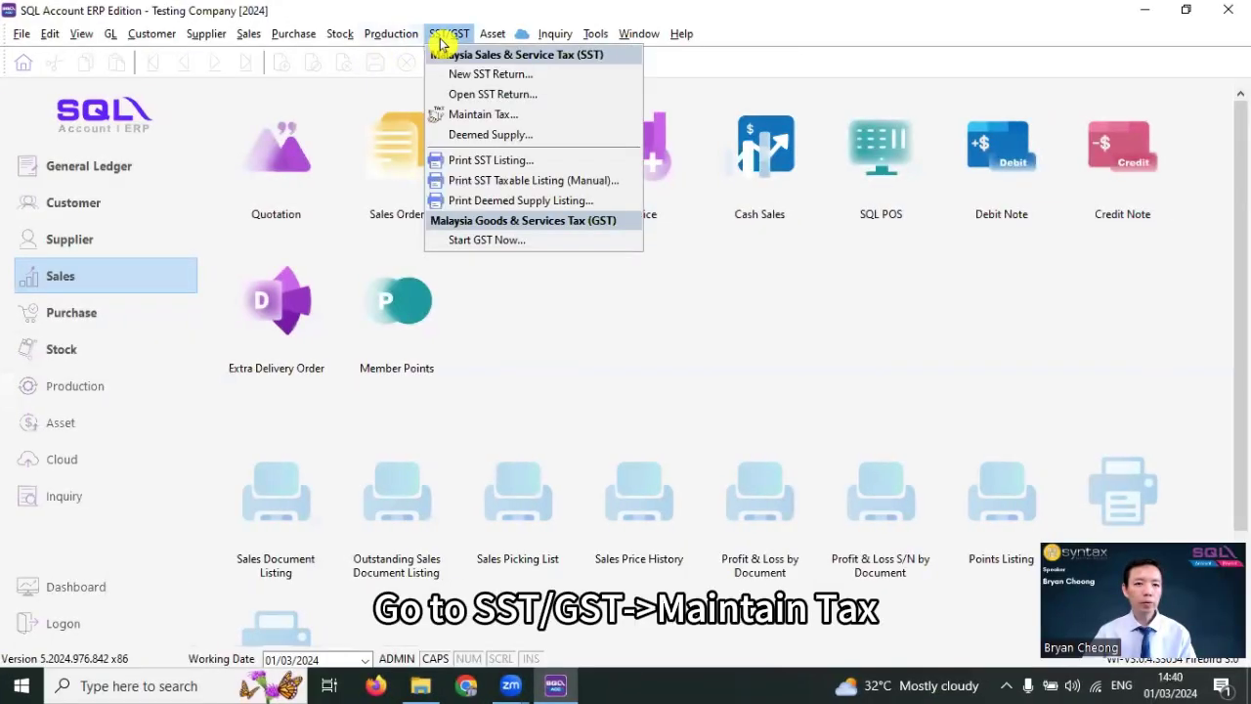
Reset the SV tax code's rate to just A, copy its description, and save.
click(472, 116)
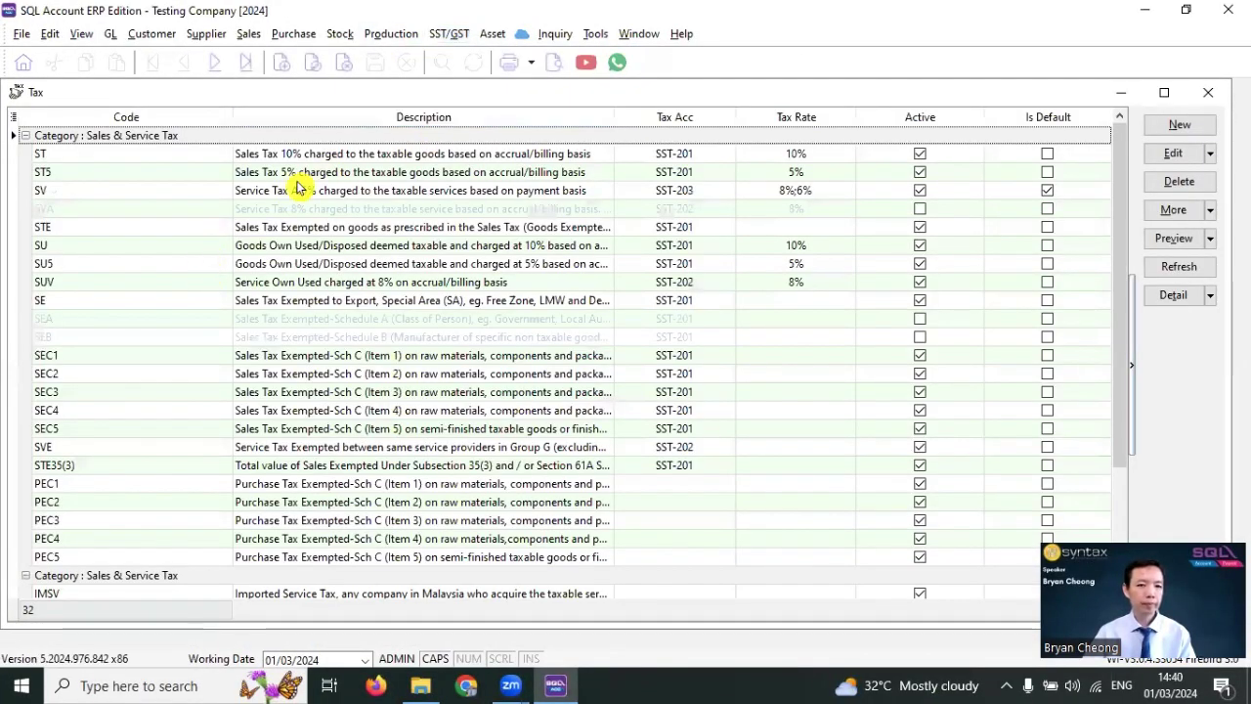
double_click(293, 190)
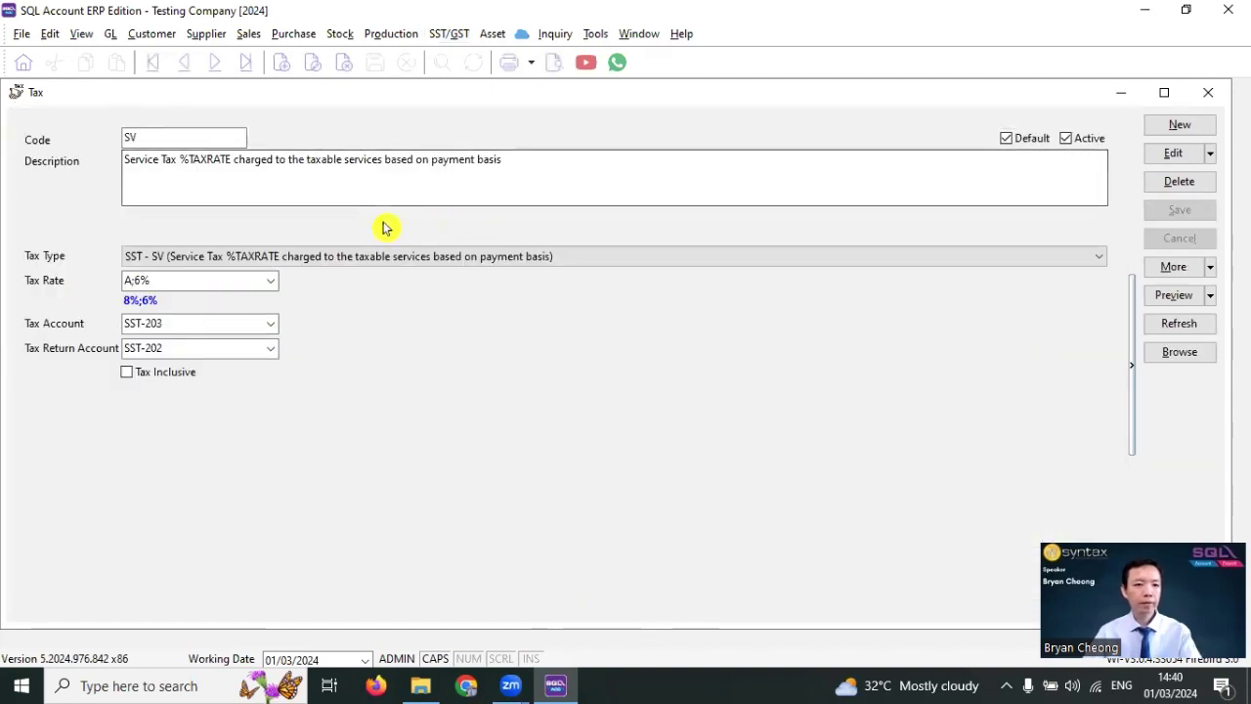
click(1173, 153)
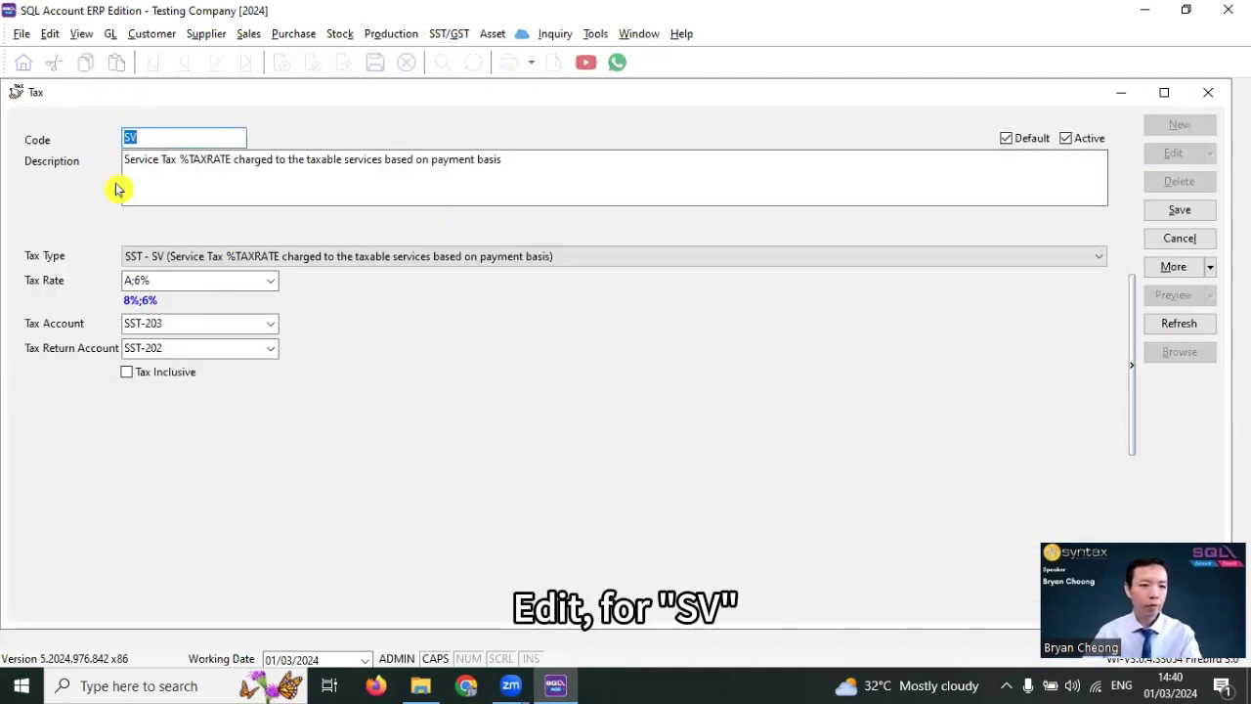
click(164, 279)
text(A)
key(Tab)
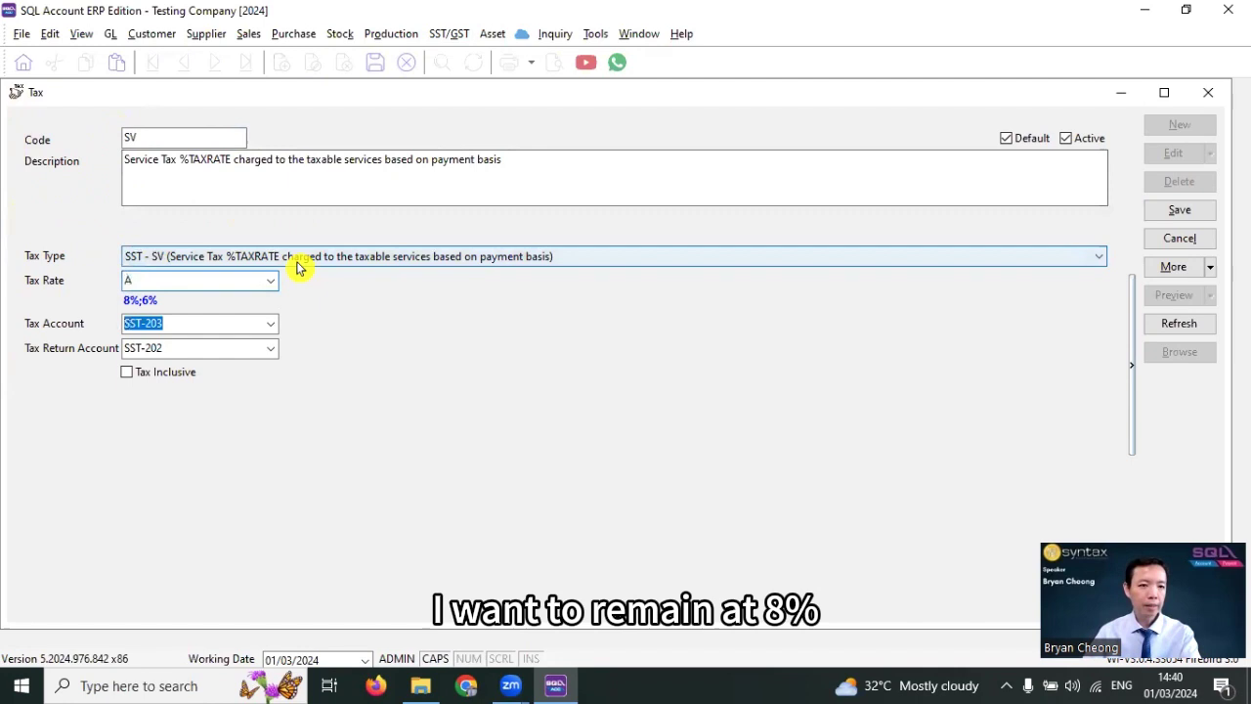
drag(539, 162, 8, 130)
key(ctrl+c)
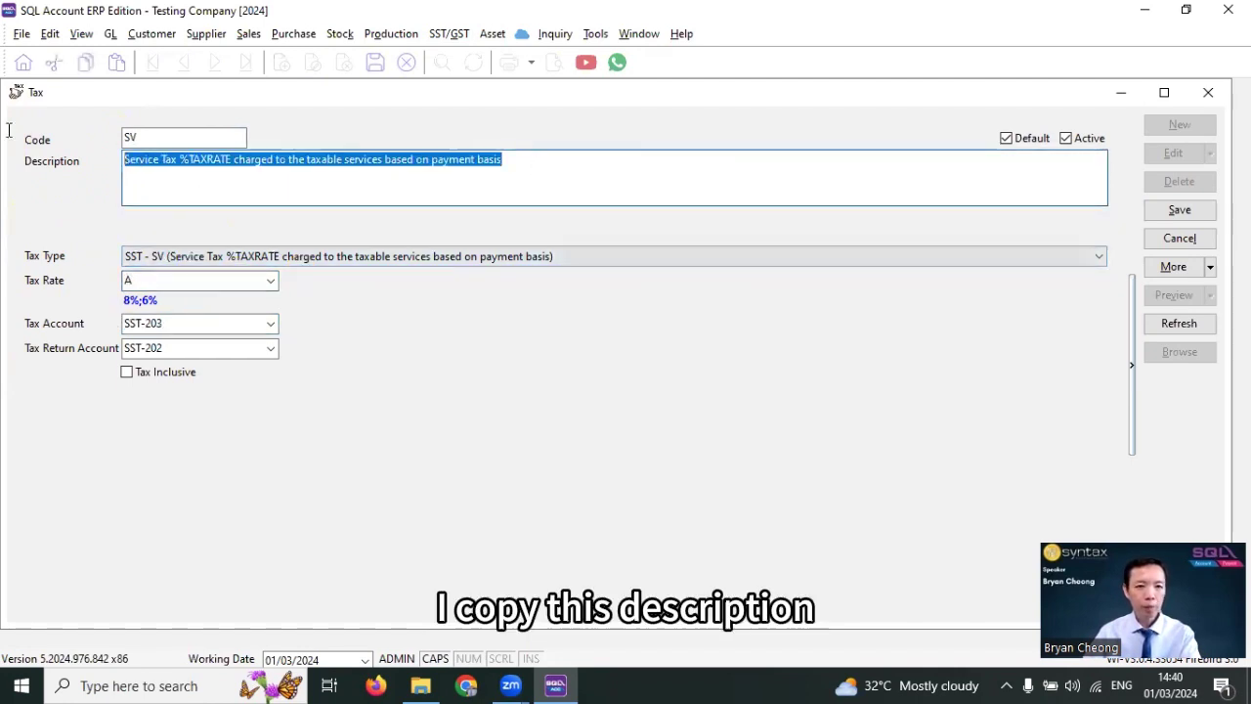
click(1173, 208)
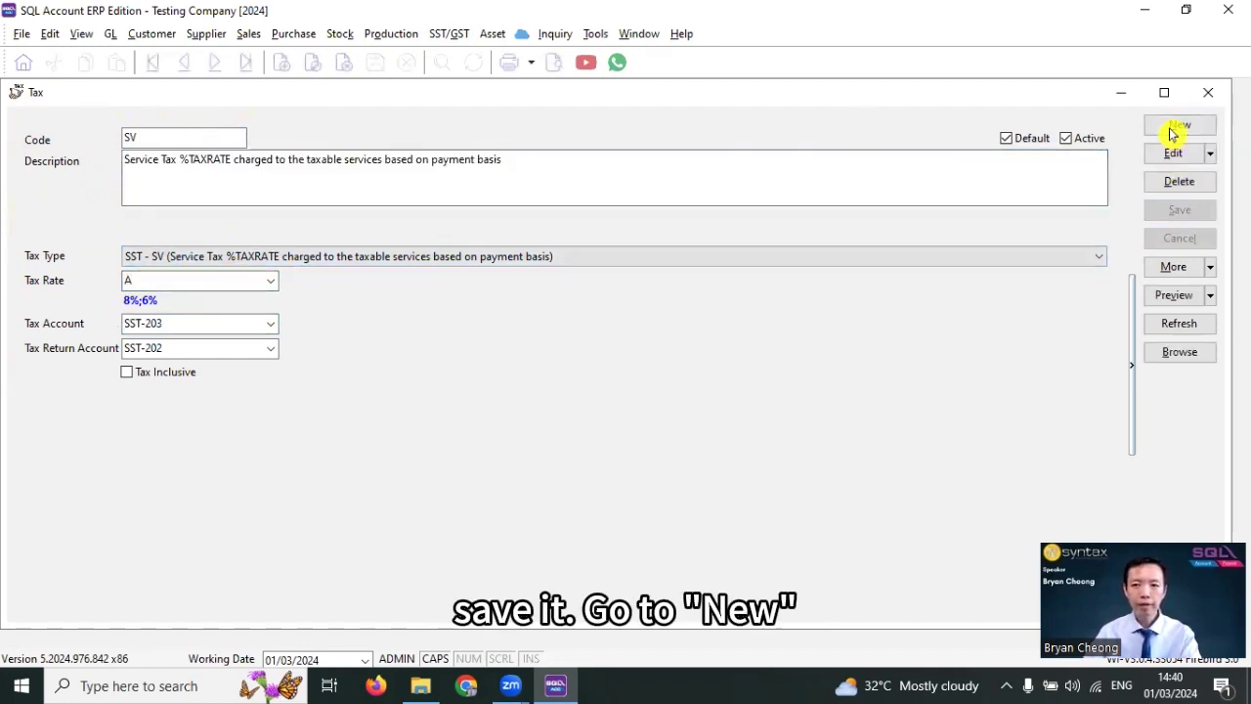
Create tax code SV6 with the pasted SV description at 6% and tax type SST - SV.
click(1173, 126)
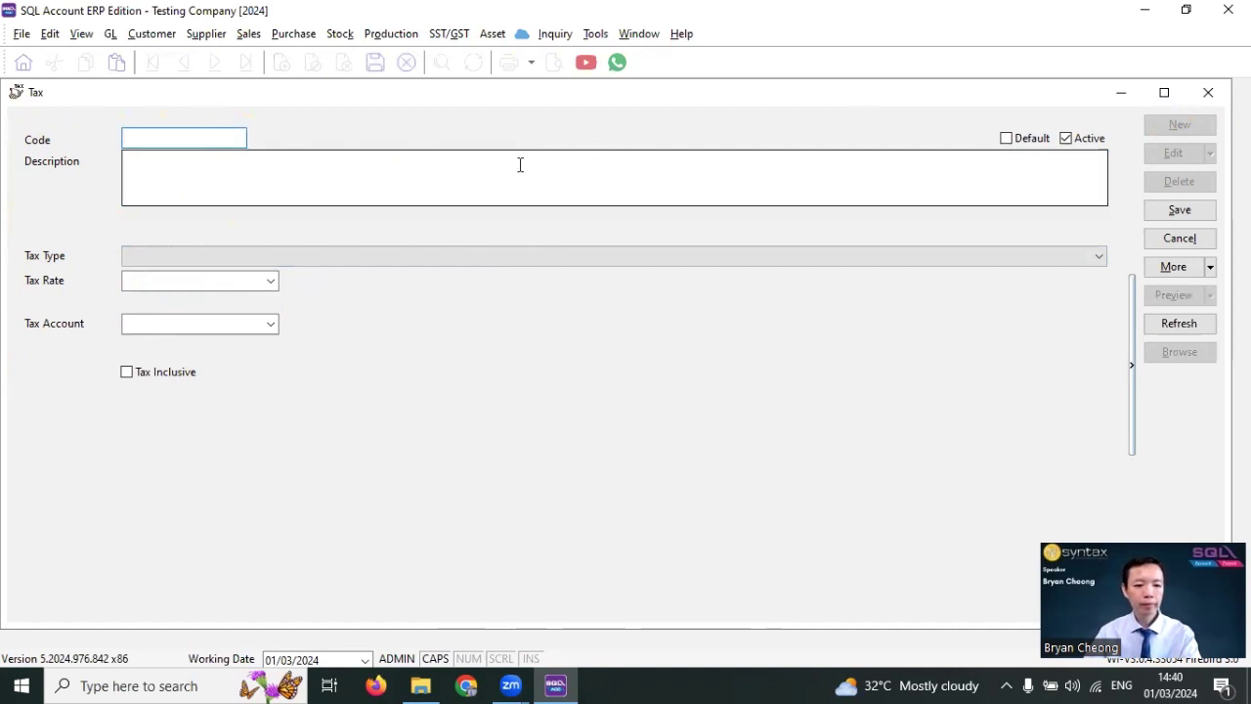
text(SV6)
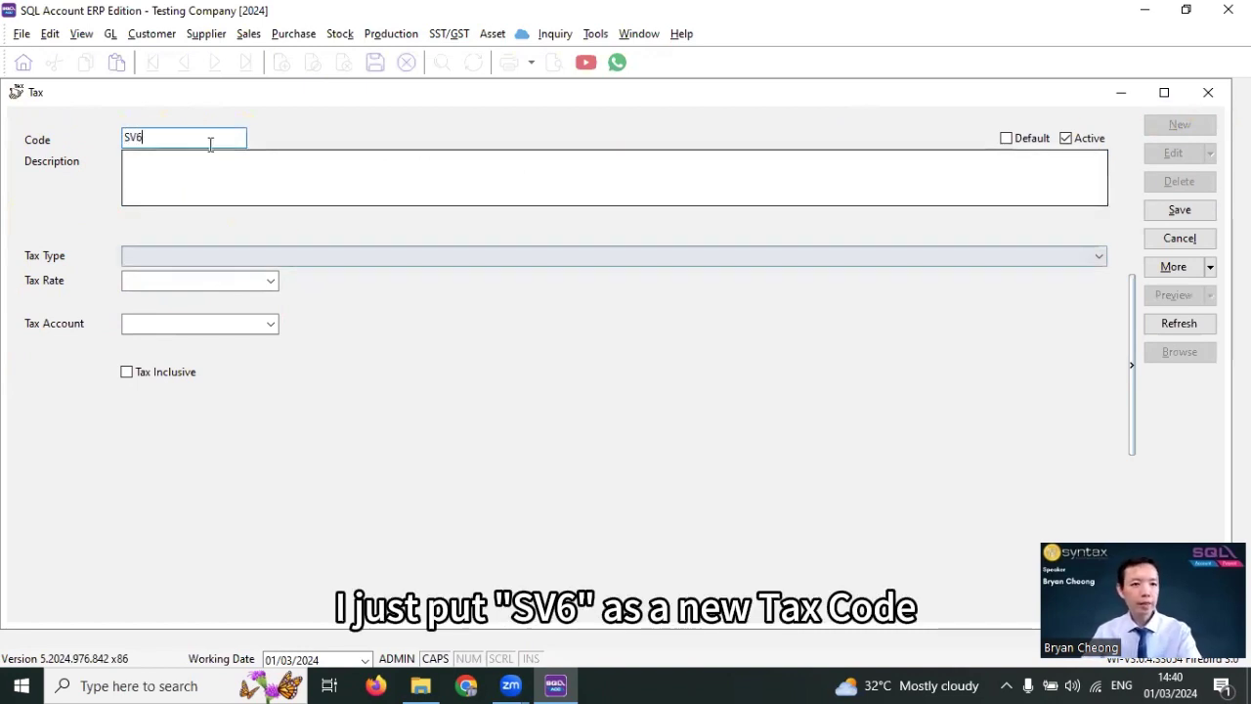
click(176, 179)
key(ctrl+v)
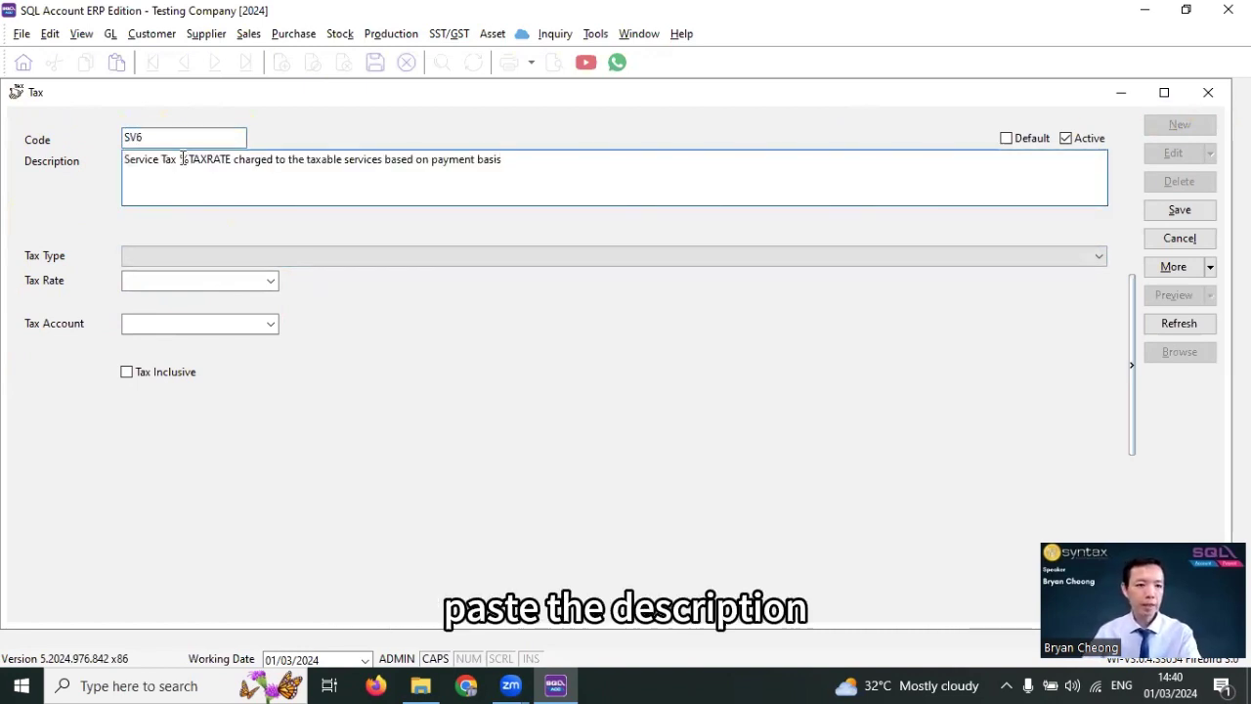
click(181, 159)
text(6)
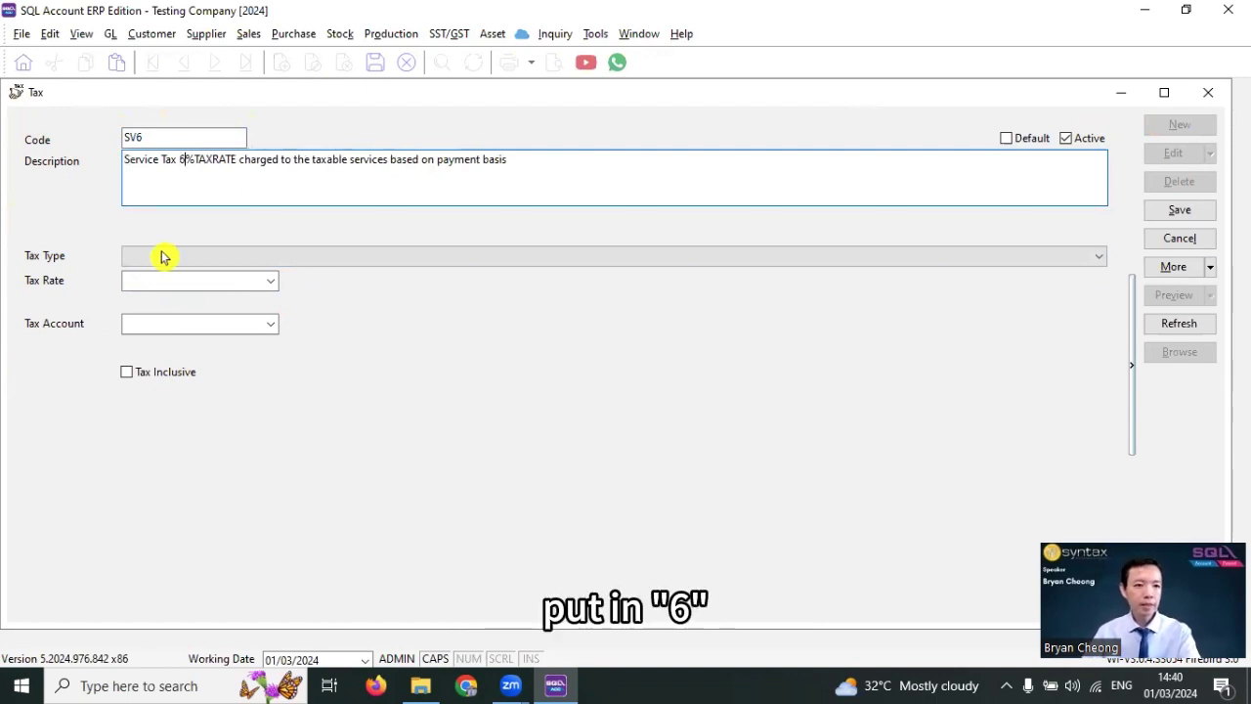
click(160, 257)
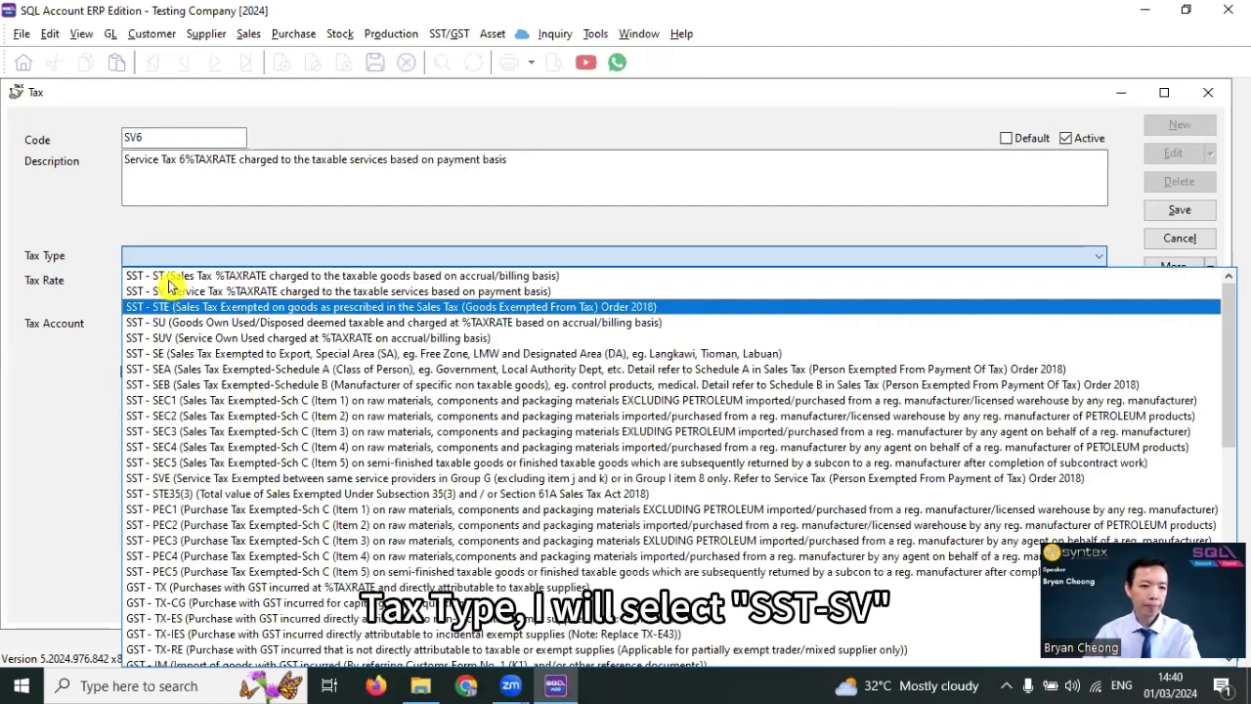
click(242, 293)
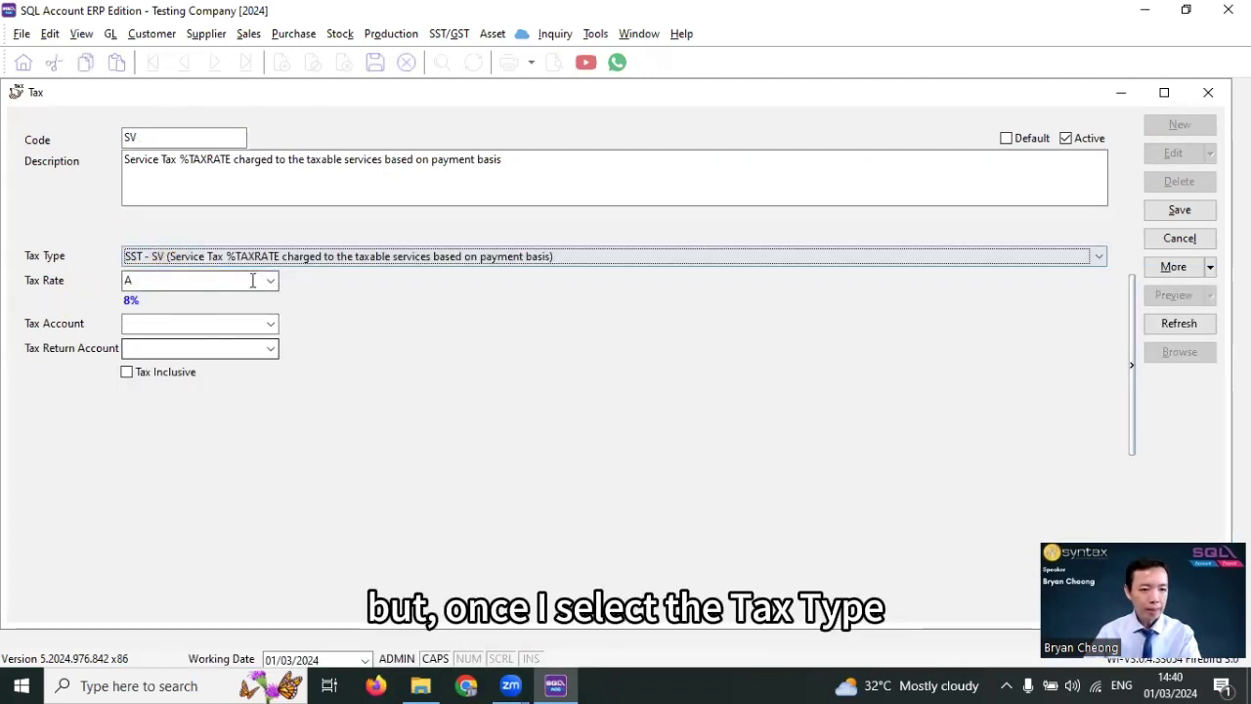
Give SV6 tax account SST-203 and tax return account SST-202.
click(163, 134)
key(Tab)
key(Tab)
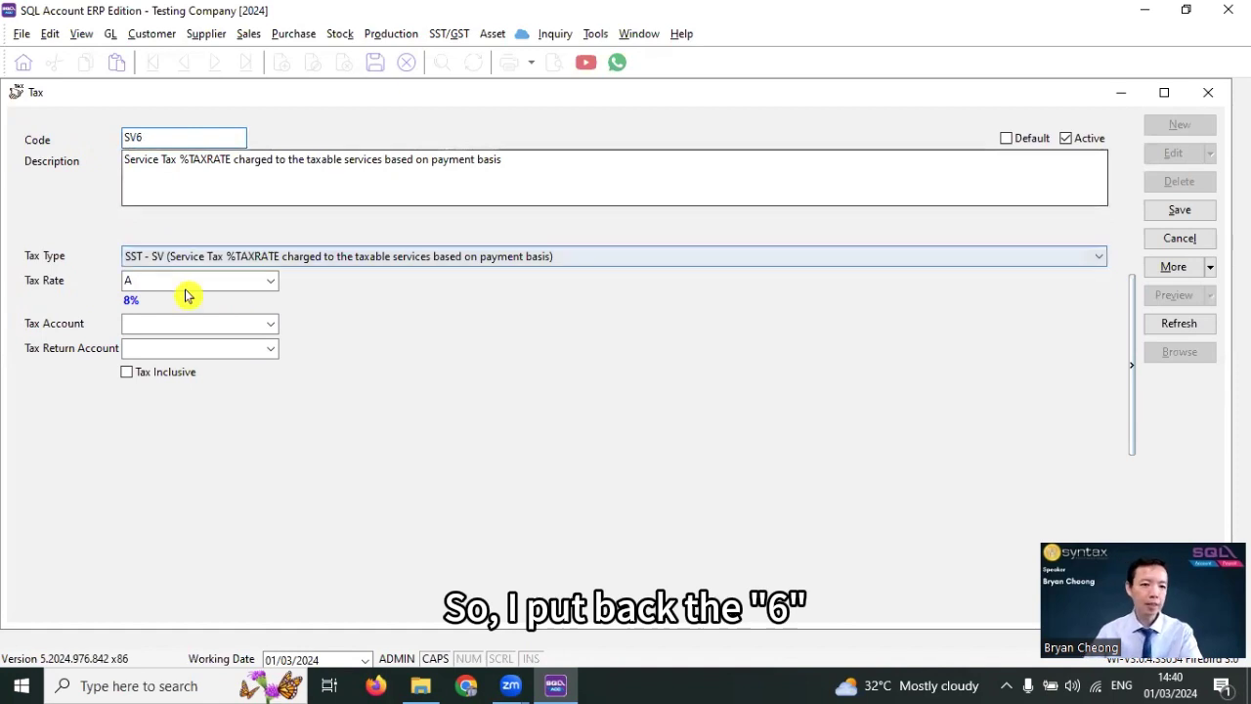
key(Tab)
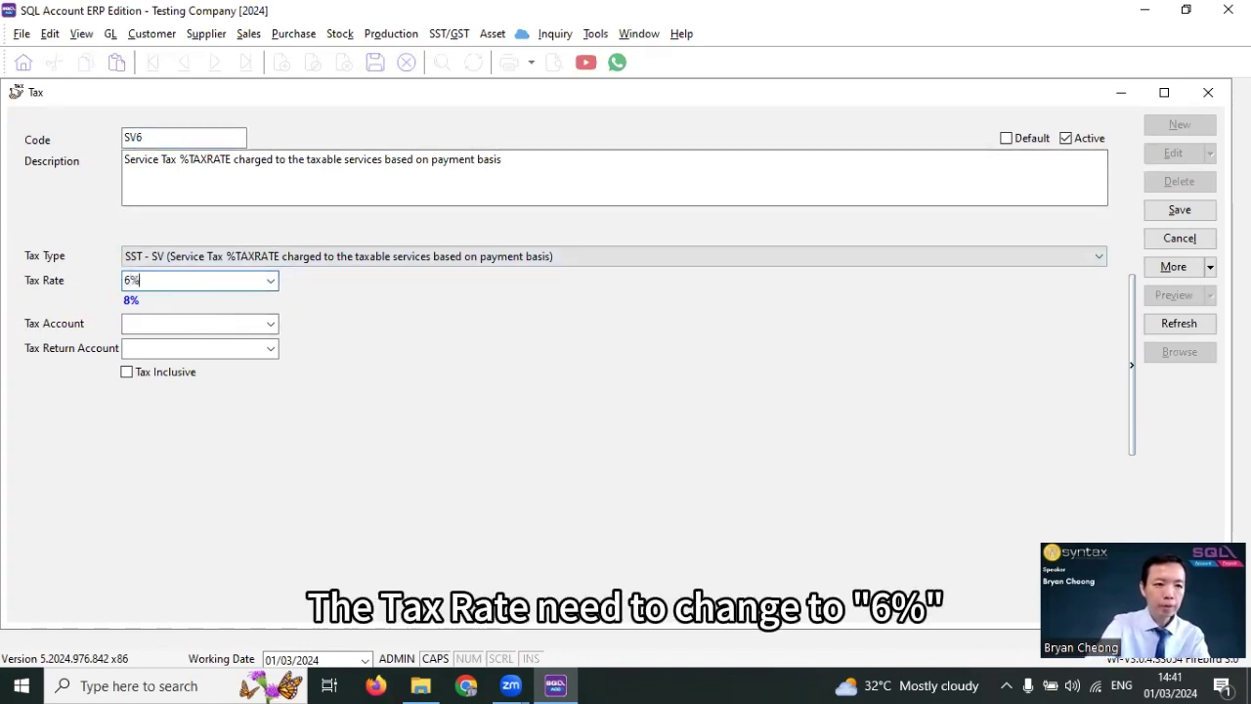
click(189, 324)
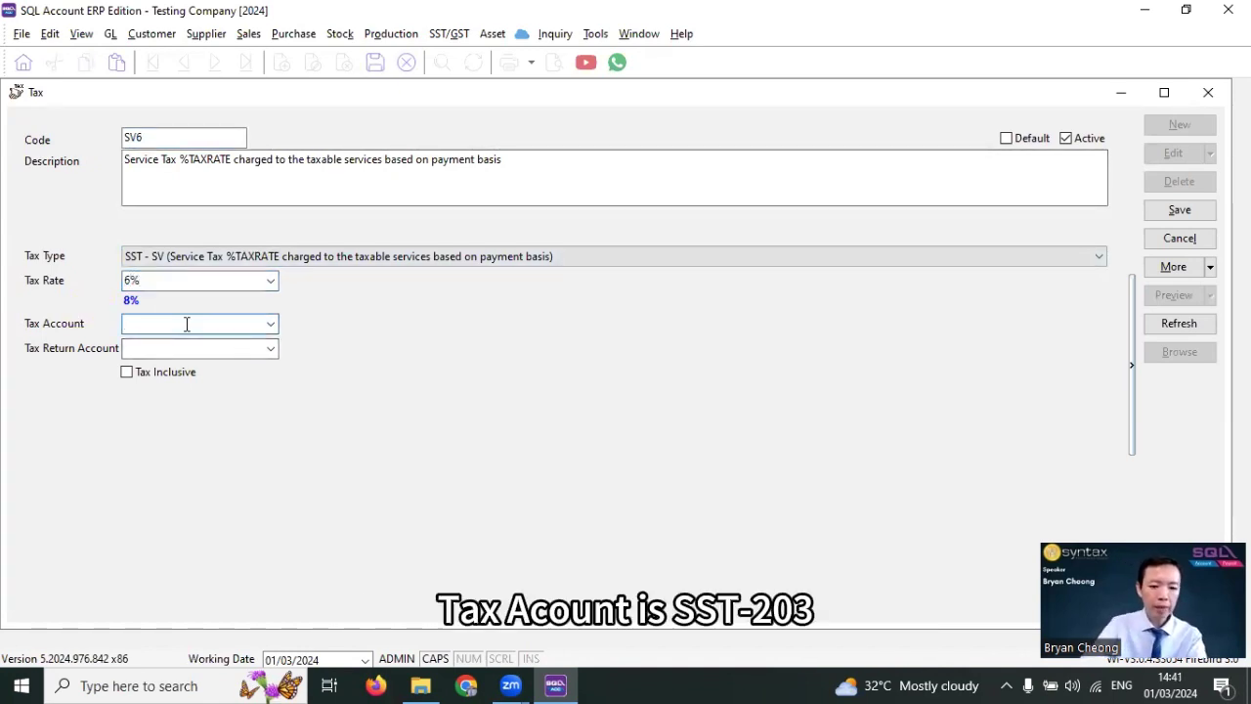
text(SST)
key(Down)
key(Down)
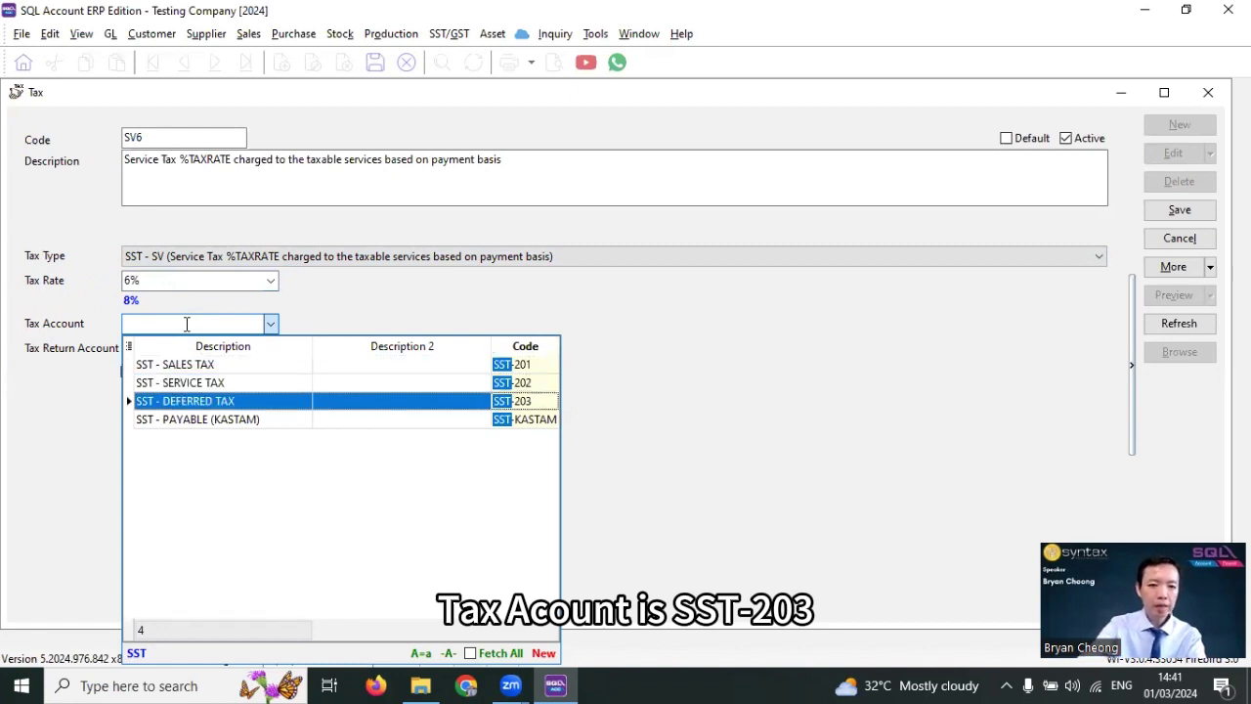
key(Return)
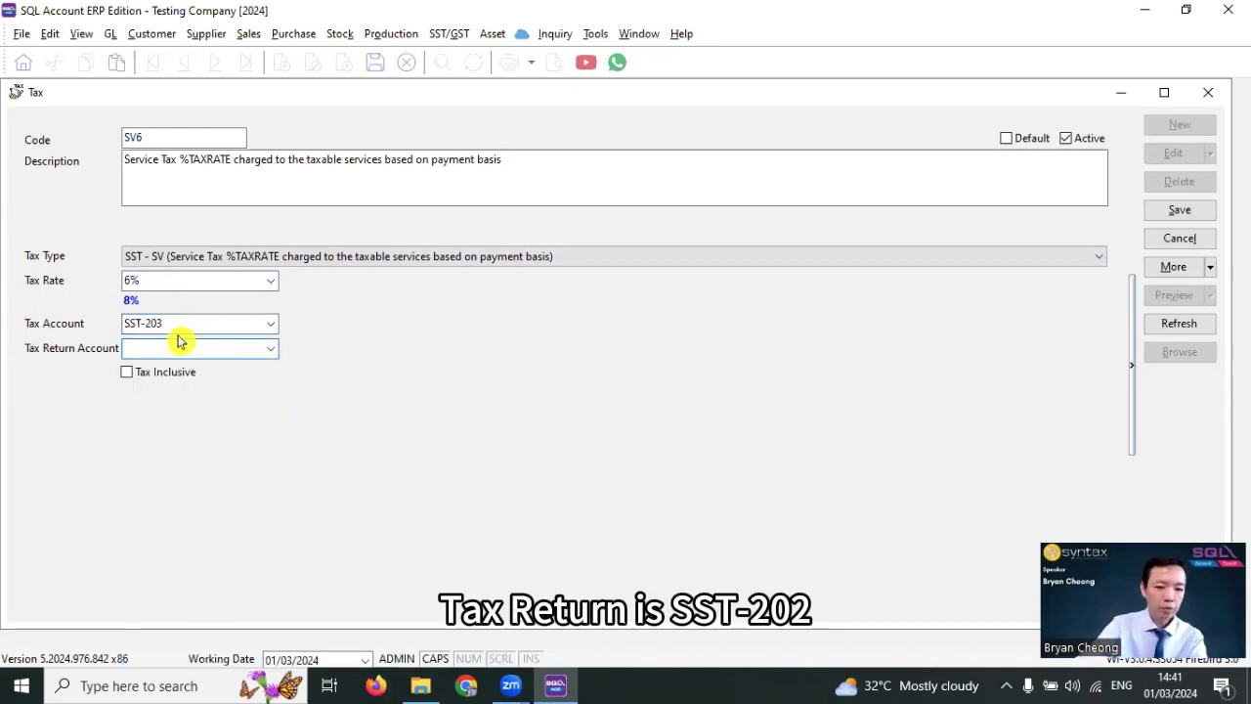
text(SST)
key(Down)
key(Down)
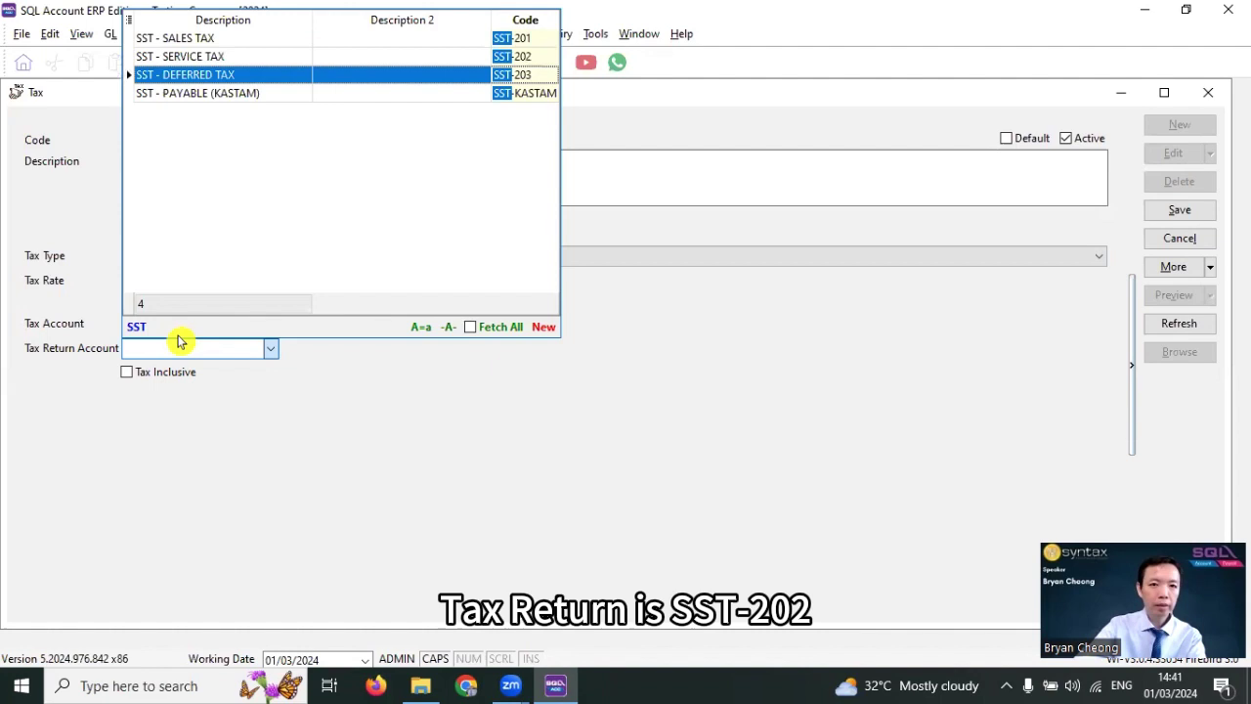
key(Up)
key(Return)
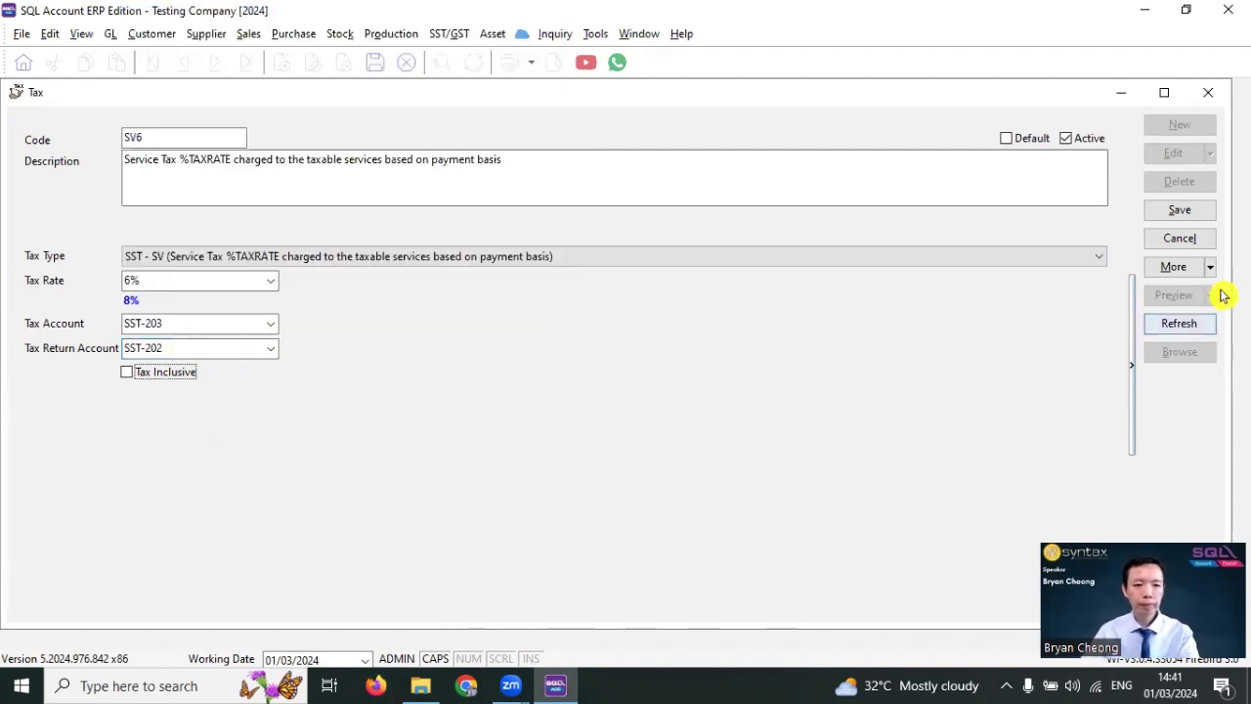
Save the SV6 tax code with its 6% rate and SST accounts.
click(1187, 212)
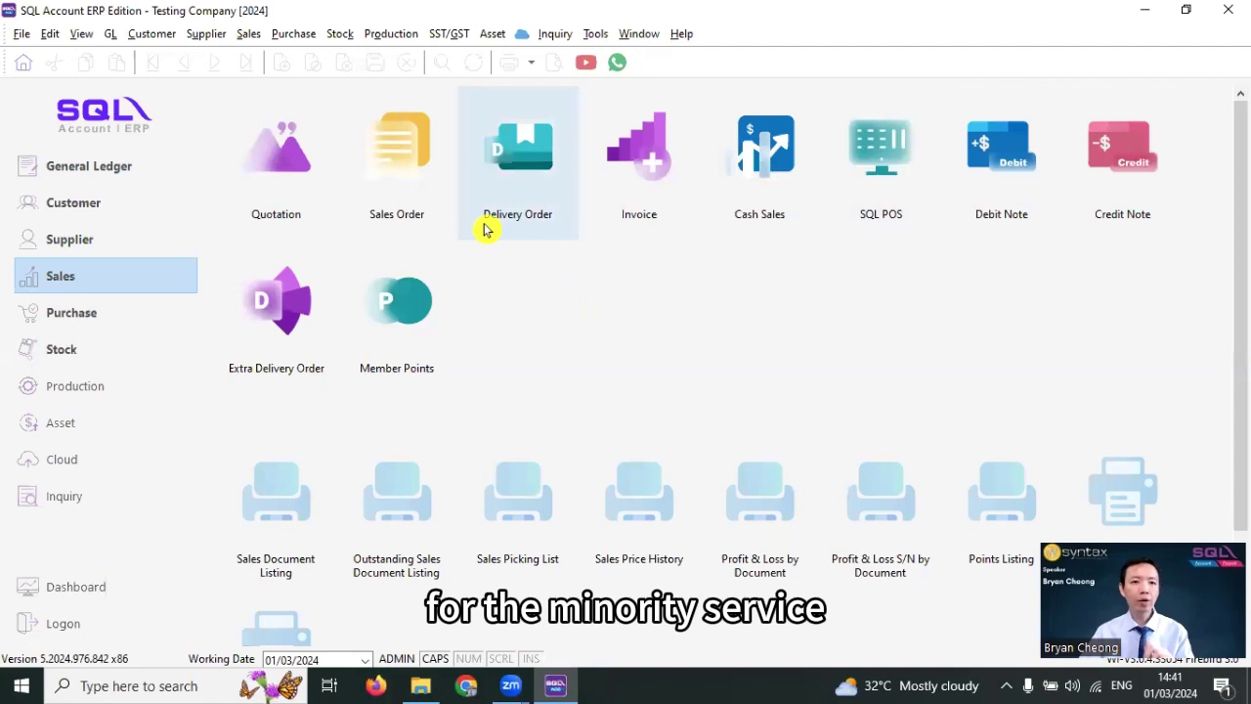
Filter stock items by SERV, set SERVICE 6's Output Tax to SV6, and save it.
click(340, 35)
click(354, 75)
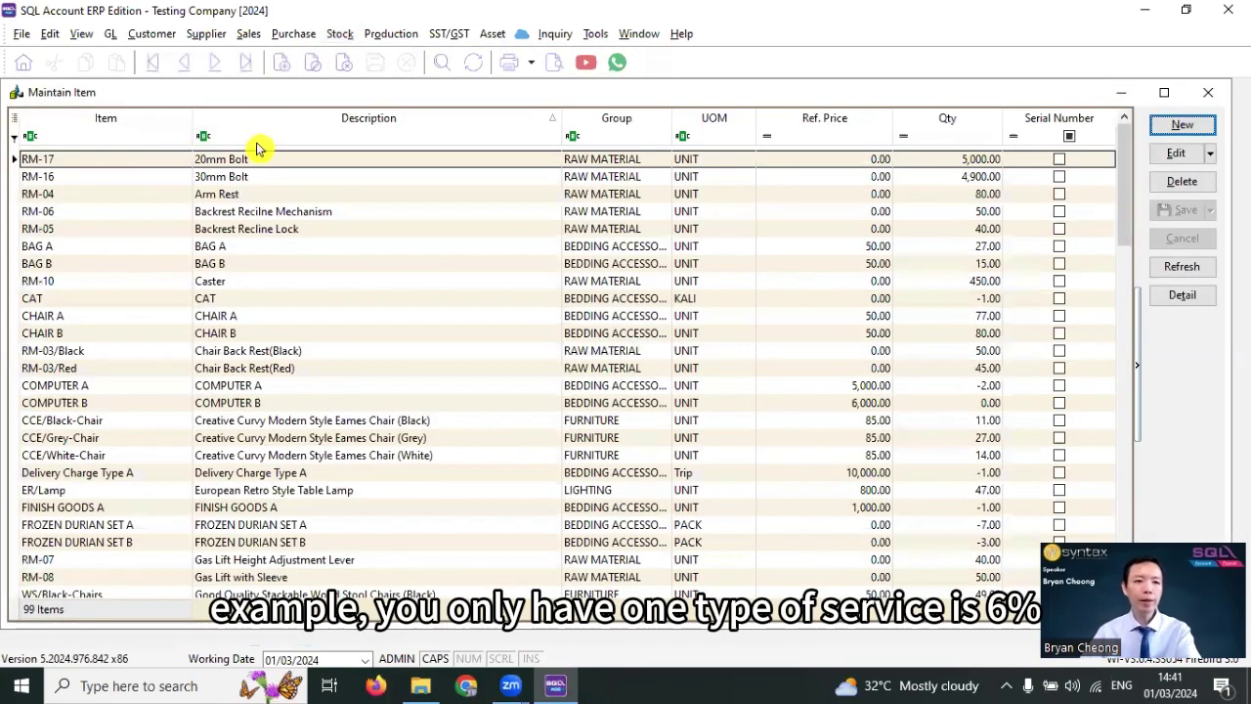
click(263, 135)
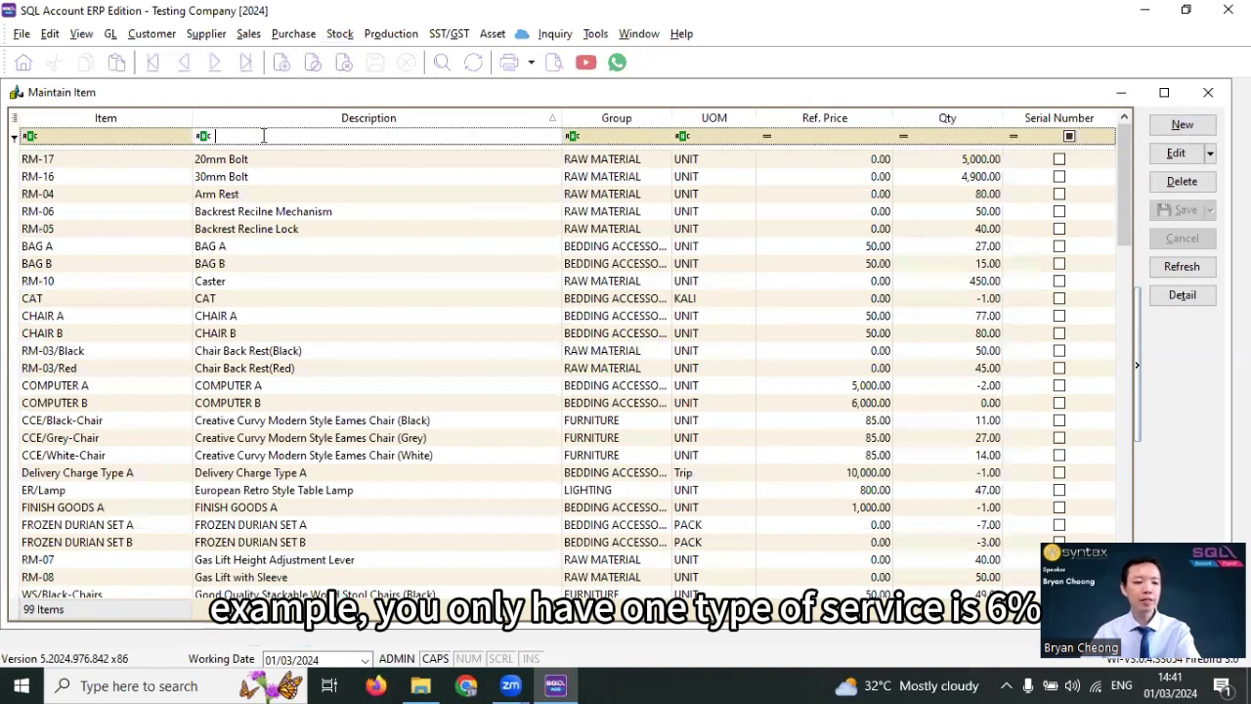
text(SERV)
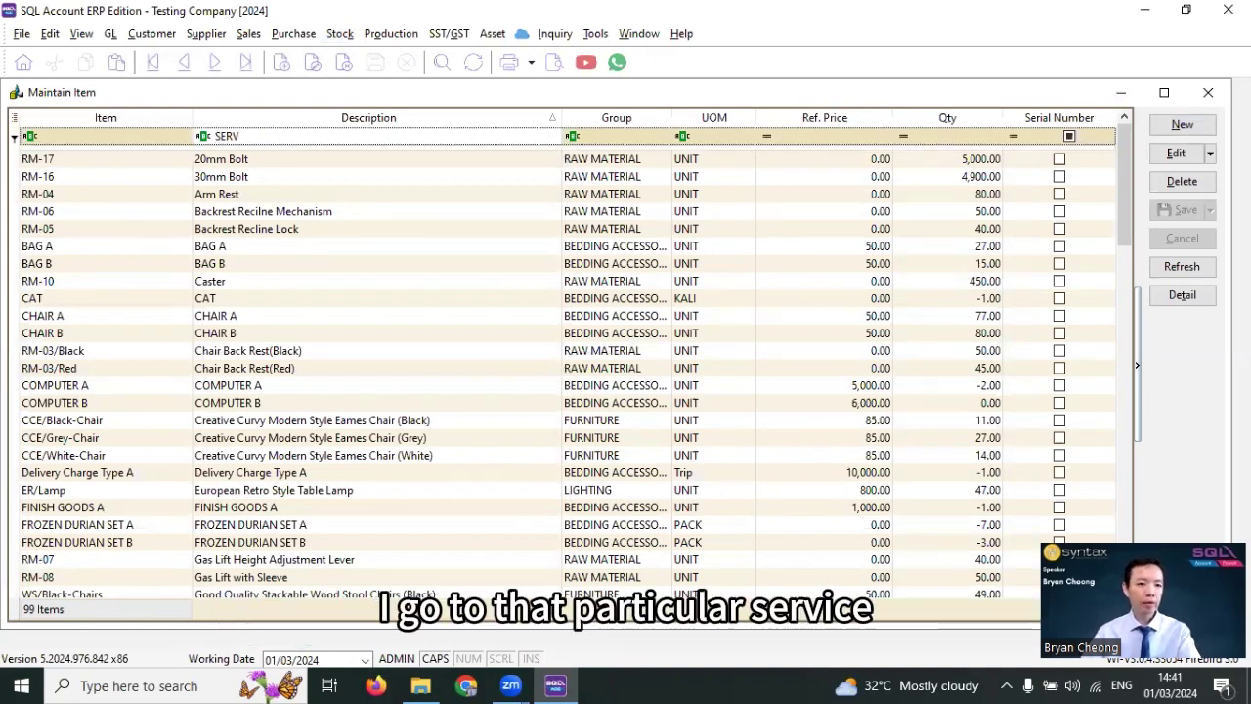
double_click(263, 183)
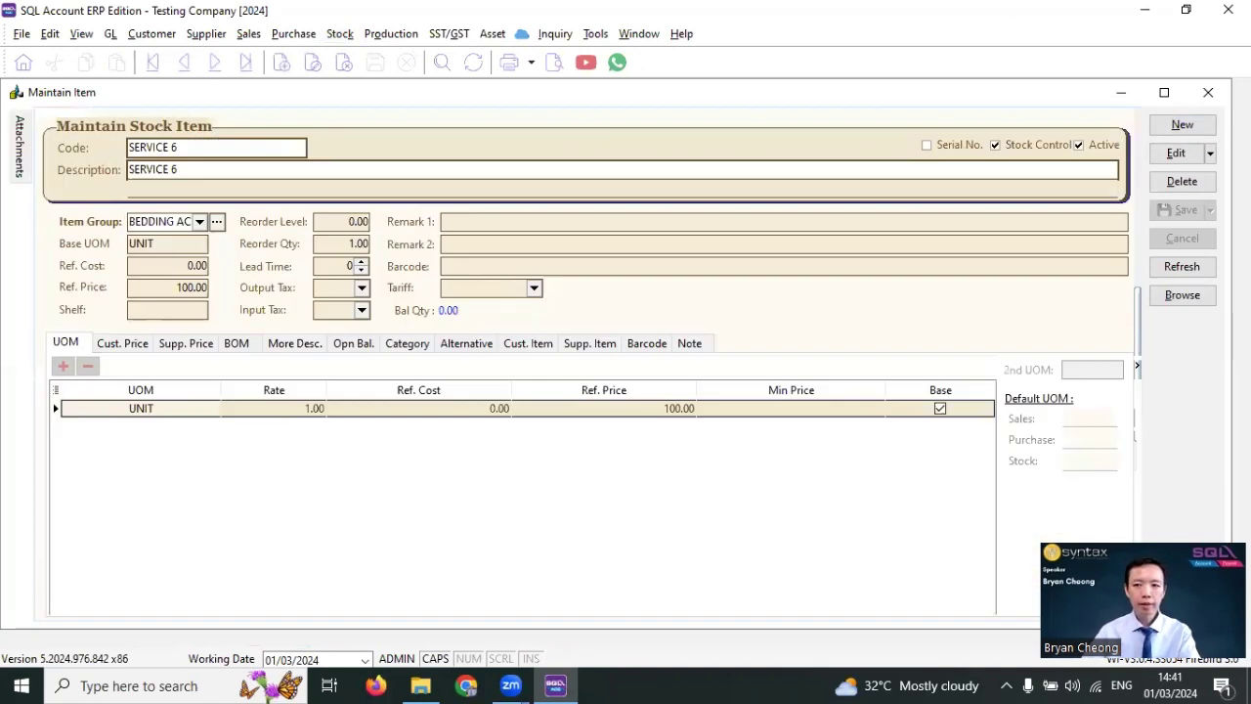
click(362, 296)
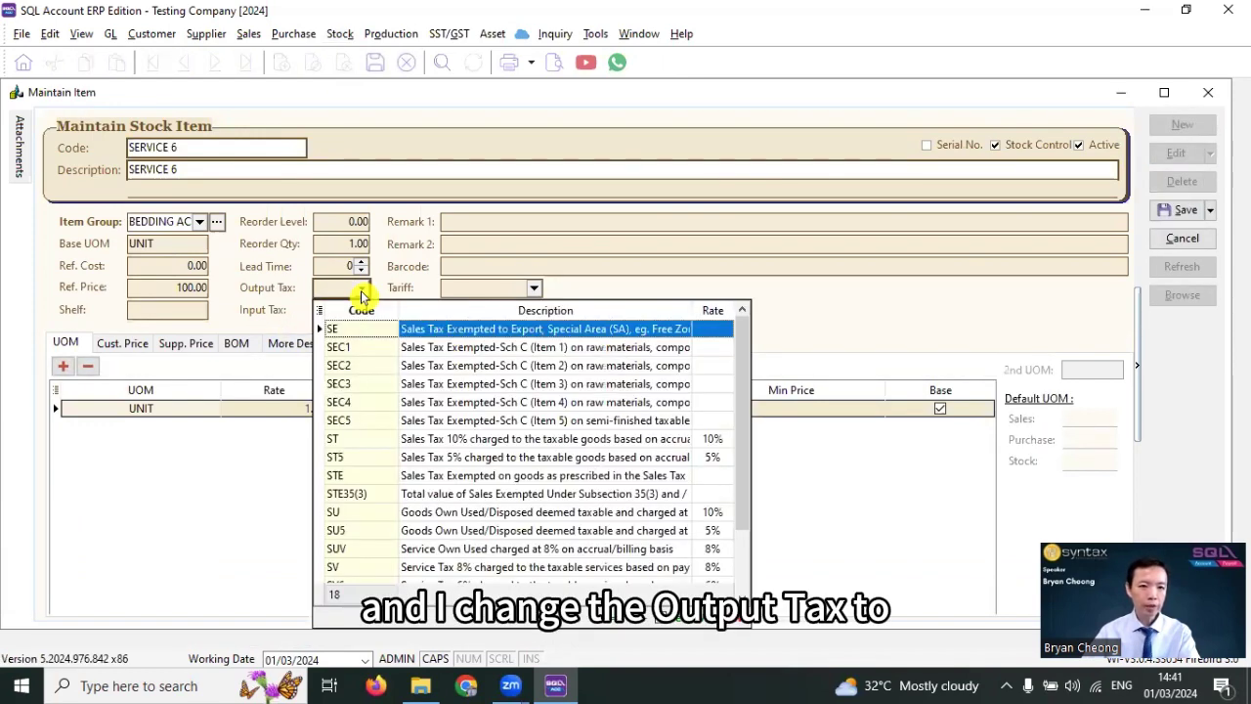
text(SV)
click(358, 349)
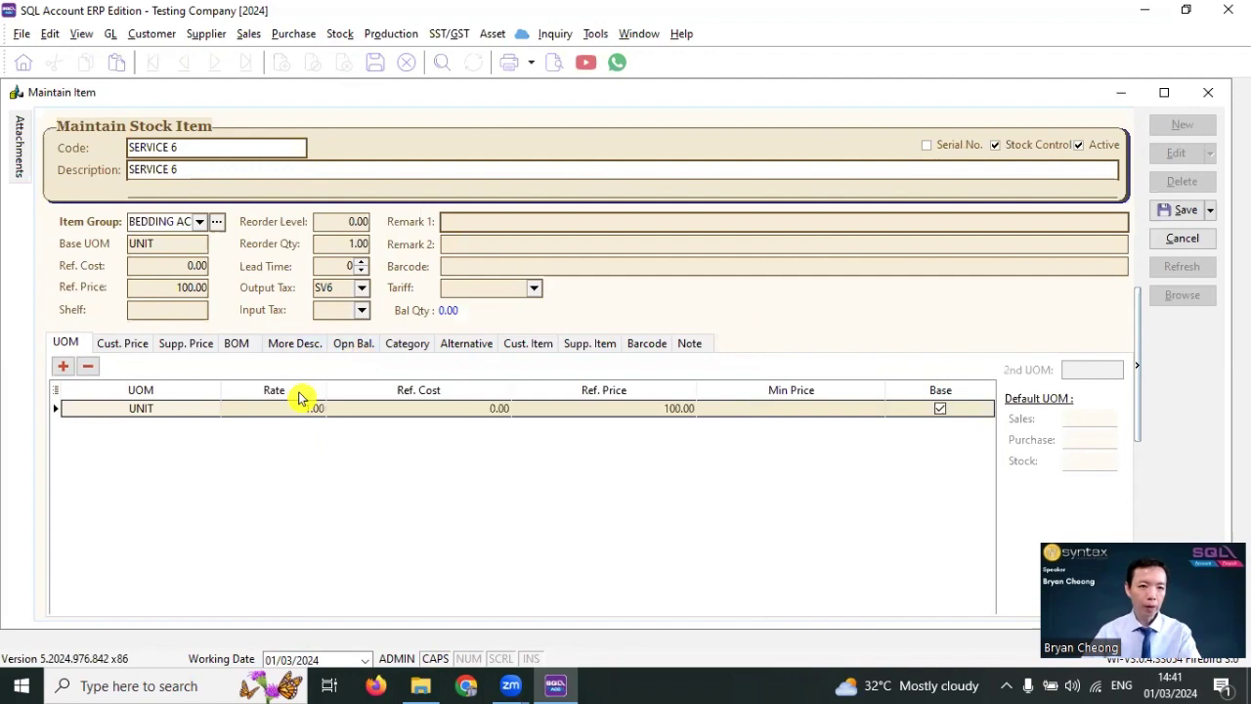
click(1198, 219)
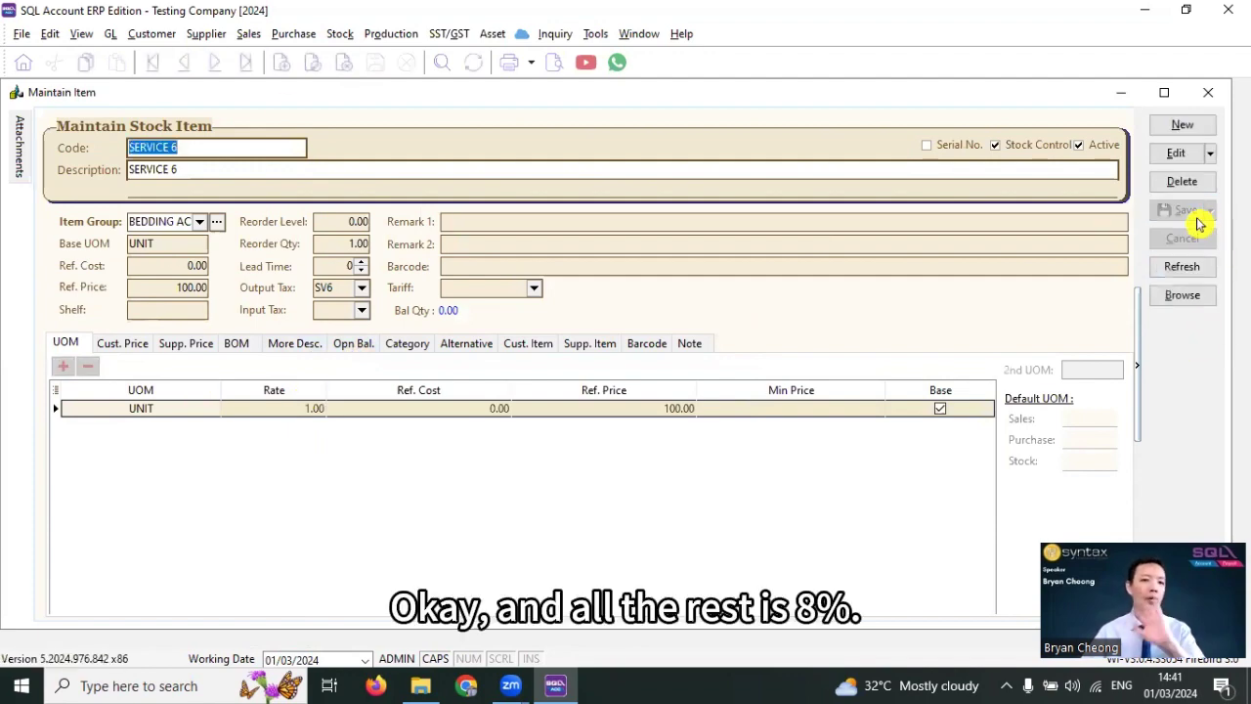
Close the stock list and add a SERVICE 8 line to the new invoice at SV 8%.
click(1208, 92)
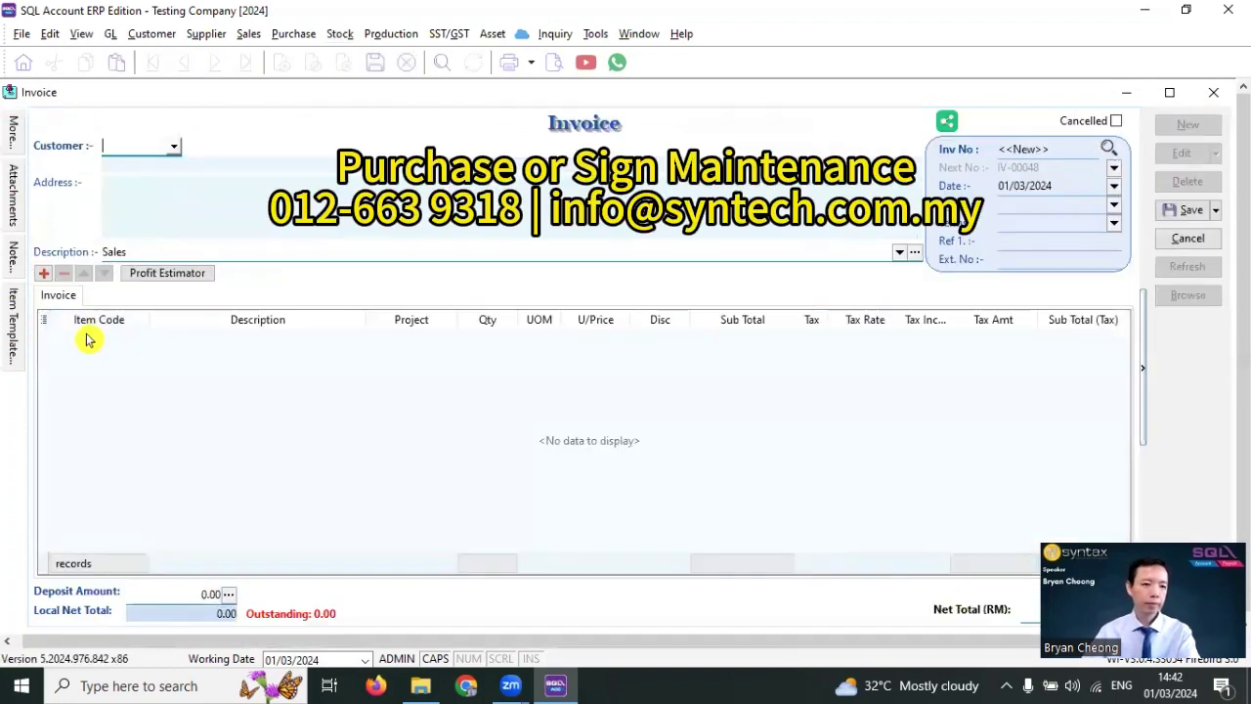
click(84, 335)
text(SER)
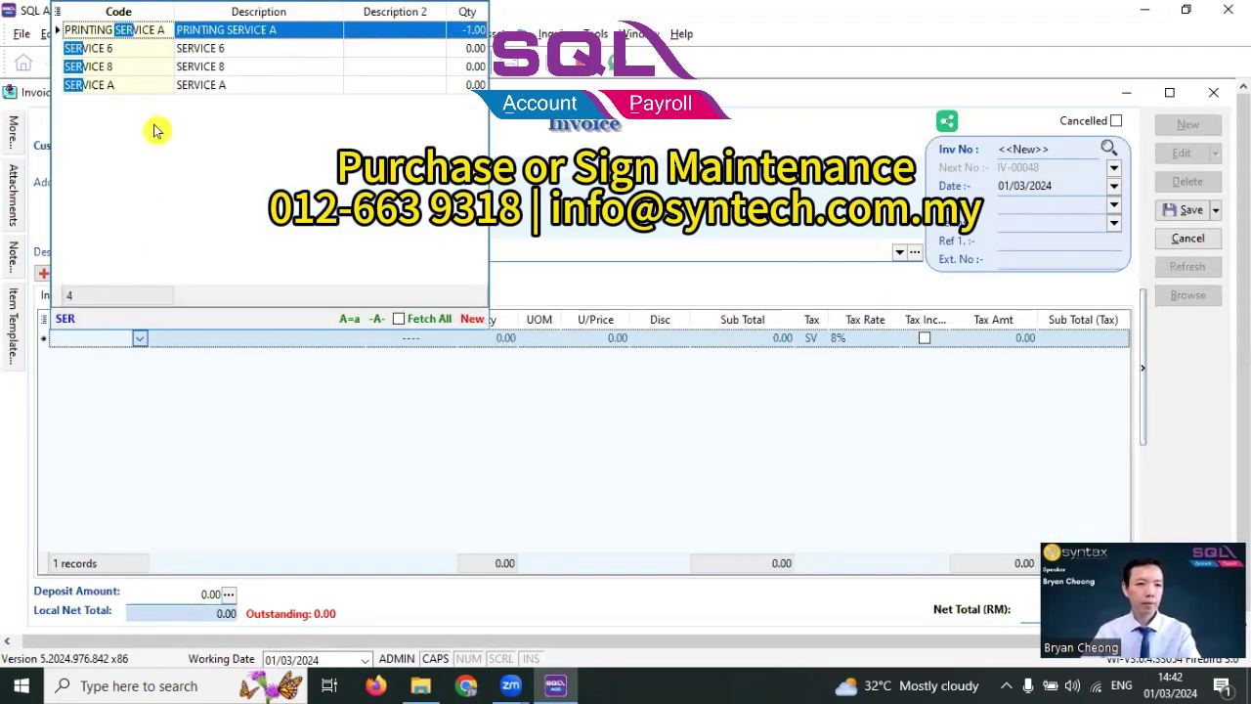
click(174, 68)
key(Return)
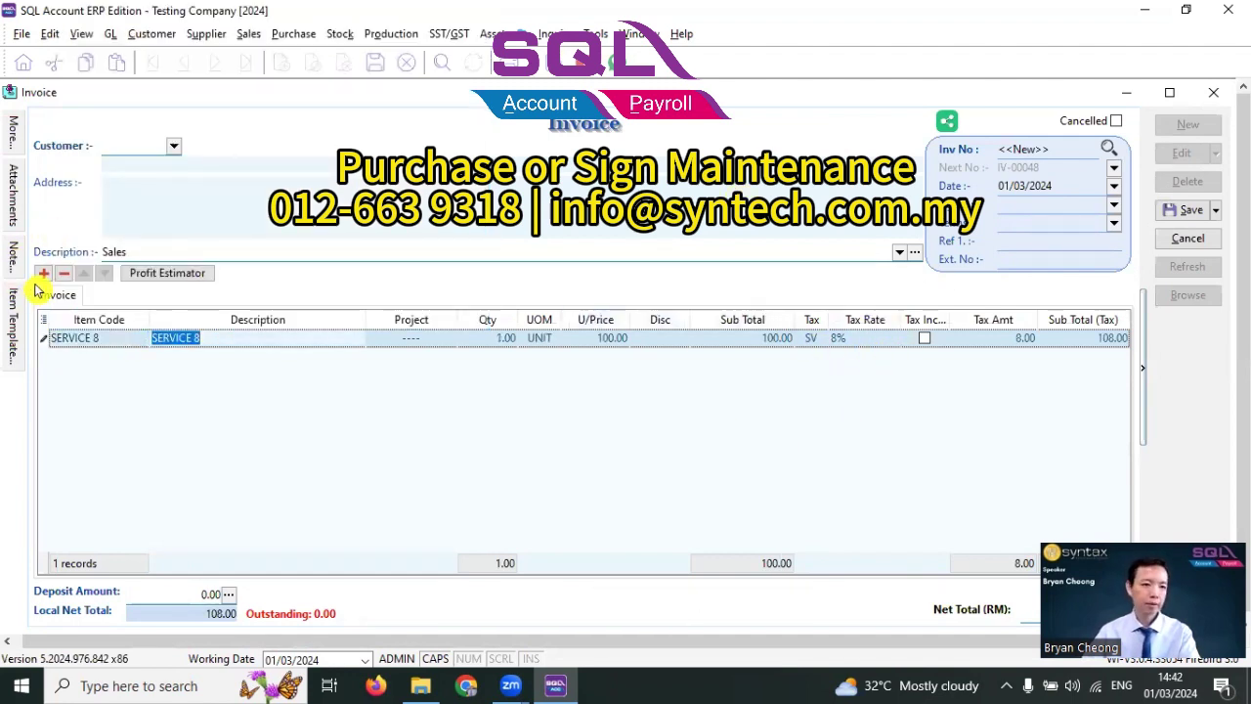
Add a second invoice line with item SERVICE 6.
mouse_move(41, 284)
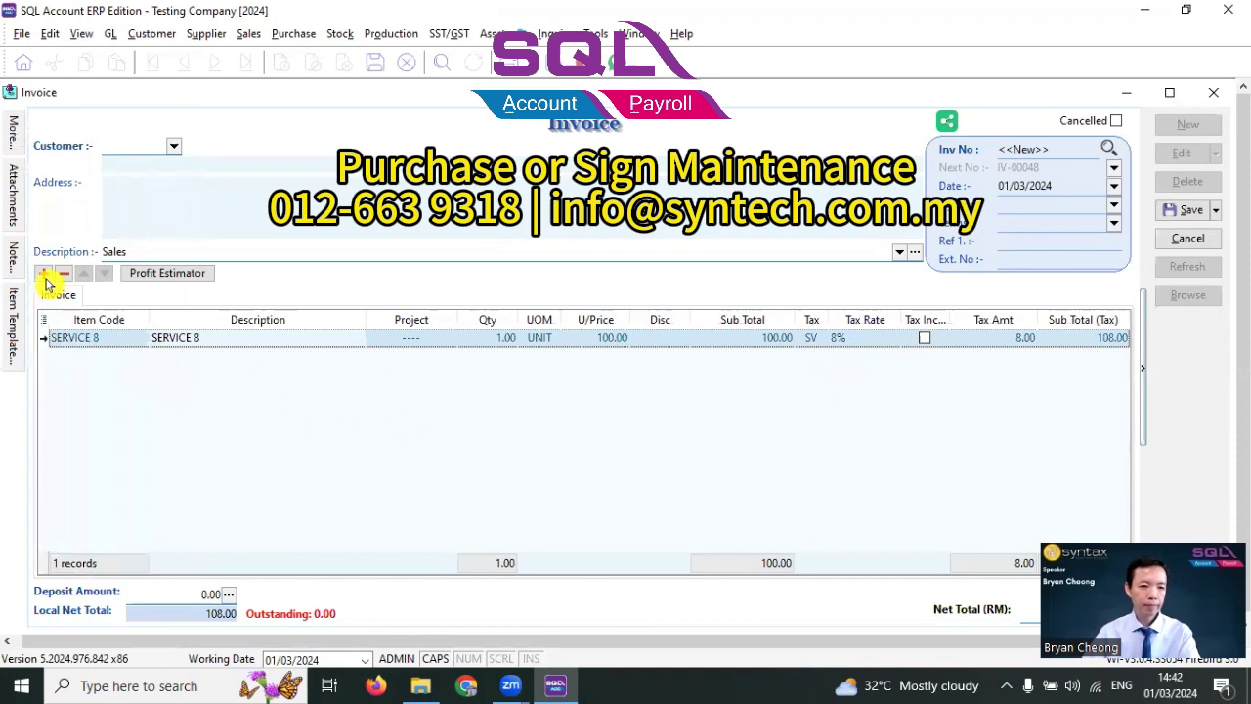
click(44, 274)
click(102, 357)
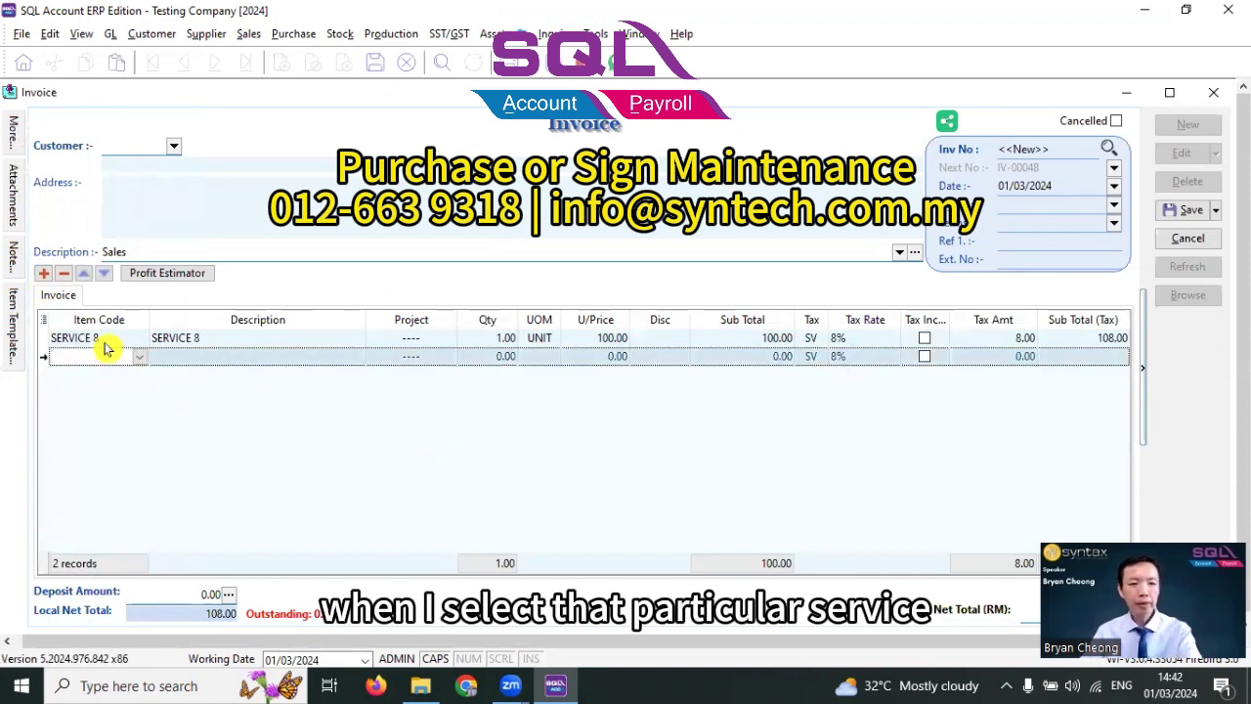
click(107, 349)
click(241, 66)
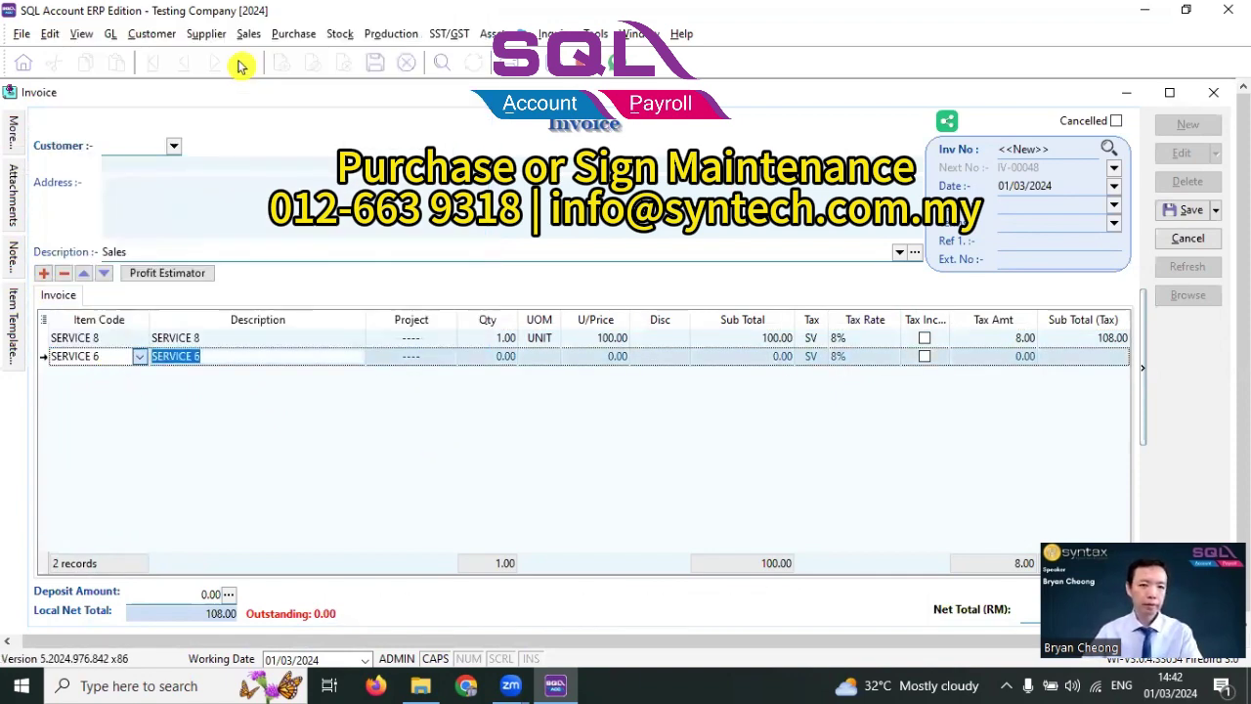